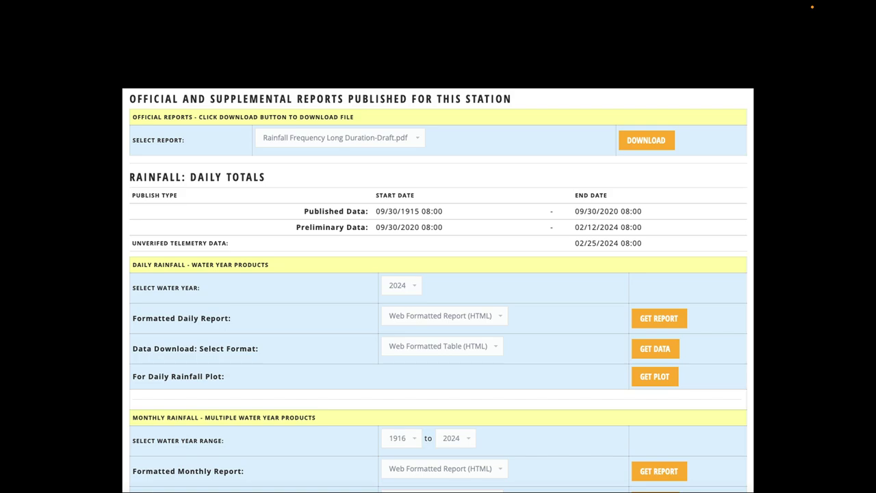
key("Right")
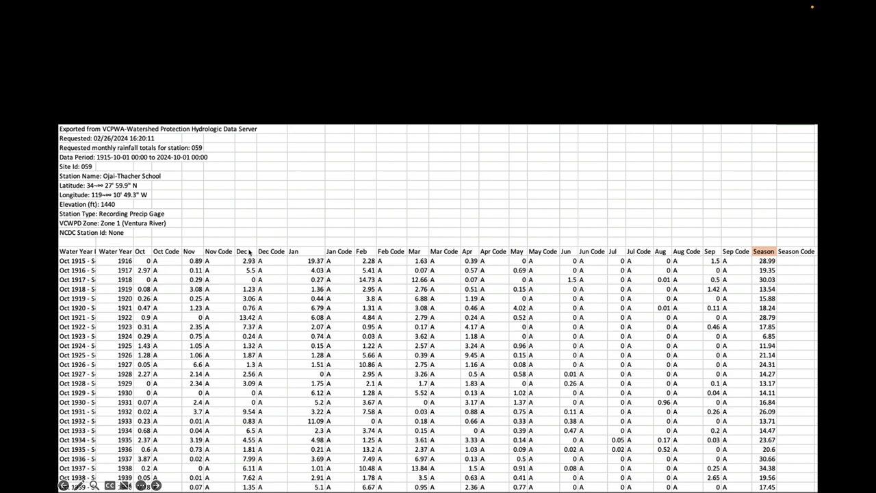
key("Left")
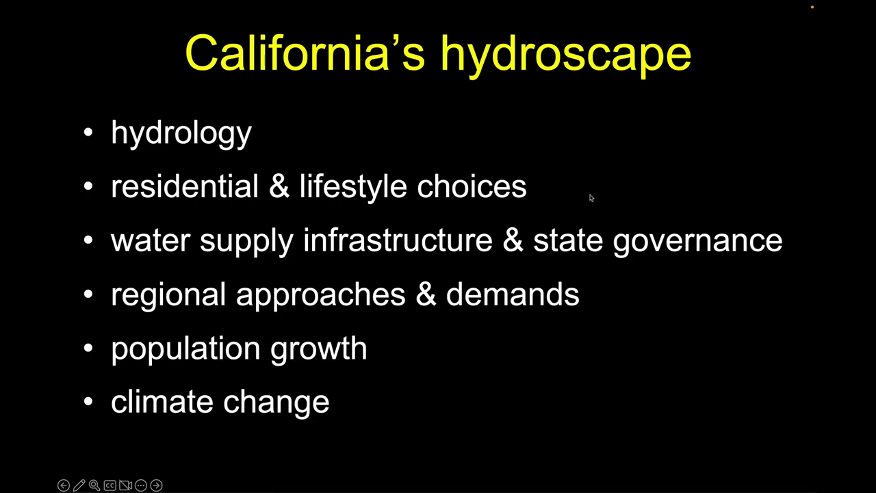
key("Right")
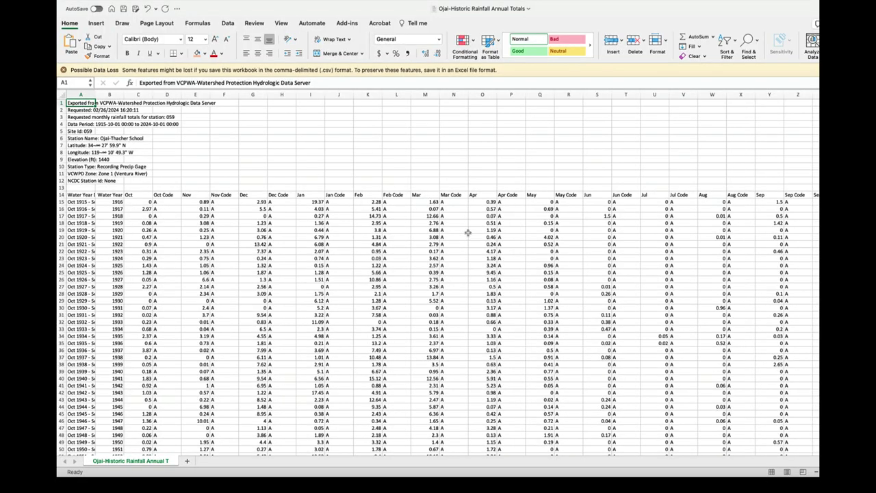
Step: Examine the monthly rainfall records and the Season totals column down to the last water year and the report code notes
scroll(467, 232, "down", 3)
scroll(493, 233, "up", 3)
scroll(523, 235, "right", 1)
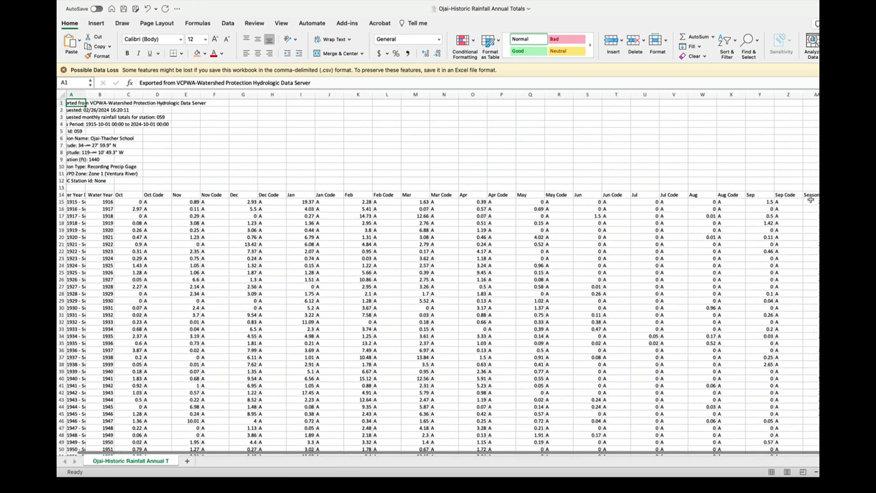
left_click(814, 94)
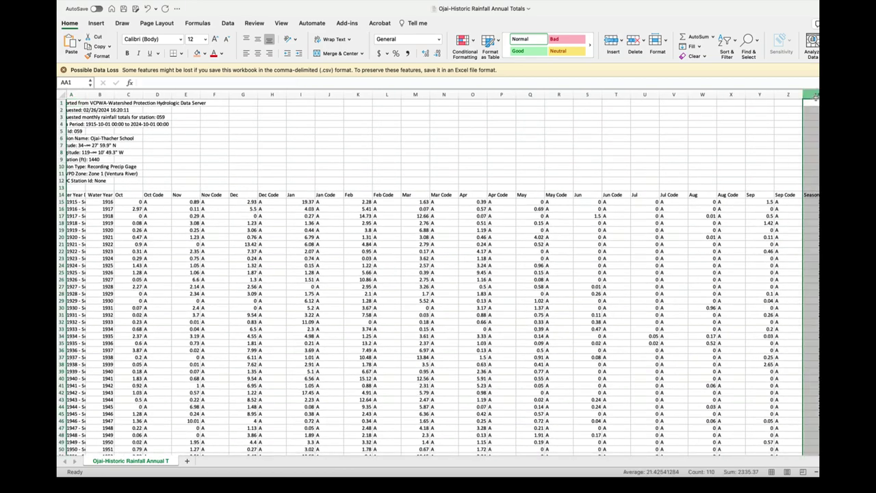
scroll(817, 228, "down", 1)
scroll(818, 228, "down", 20)
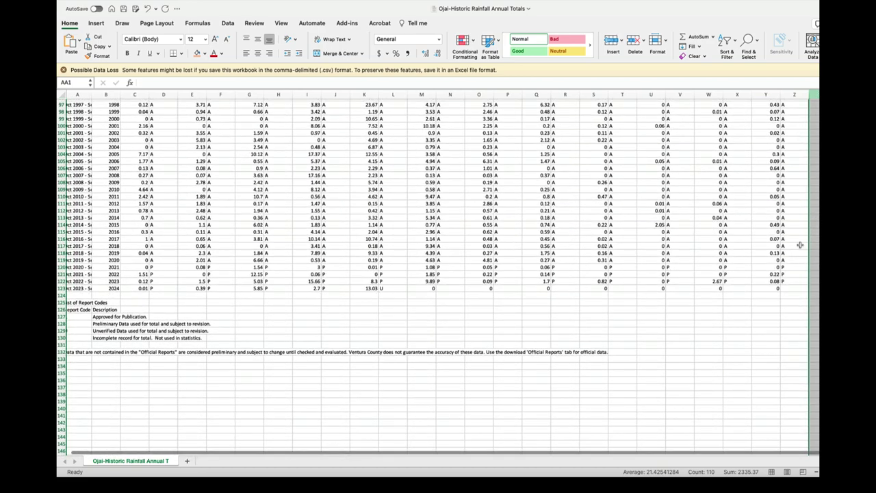
scroll(786, 255, "left", 1)
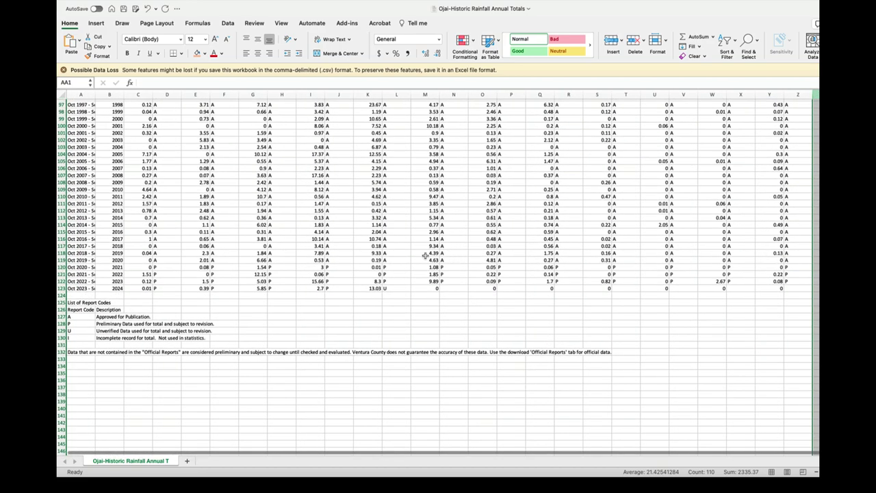
left_click(118, 289)
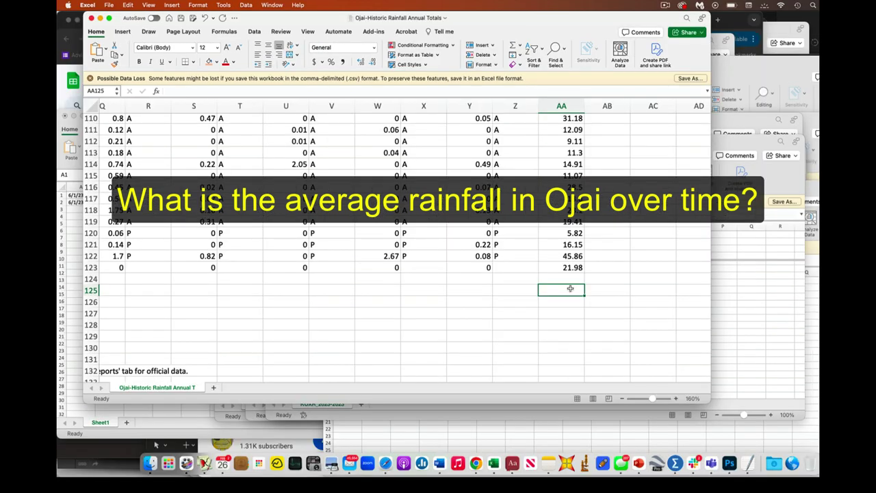
Step: Highlight the Season header in cell AA14 with an orange fill colour
key("Down")
scroll(570, 288, "up", 20)
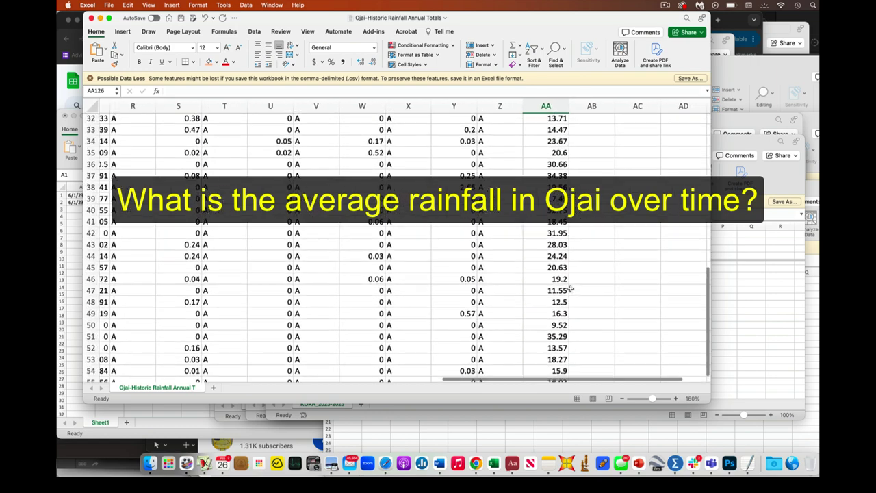
left_click(546, 268)
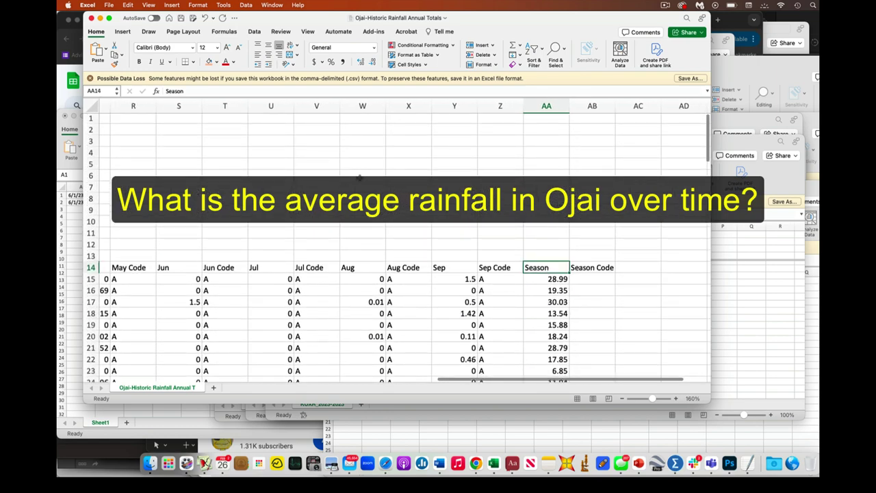
left_click(210, 62)
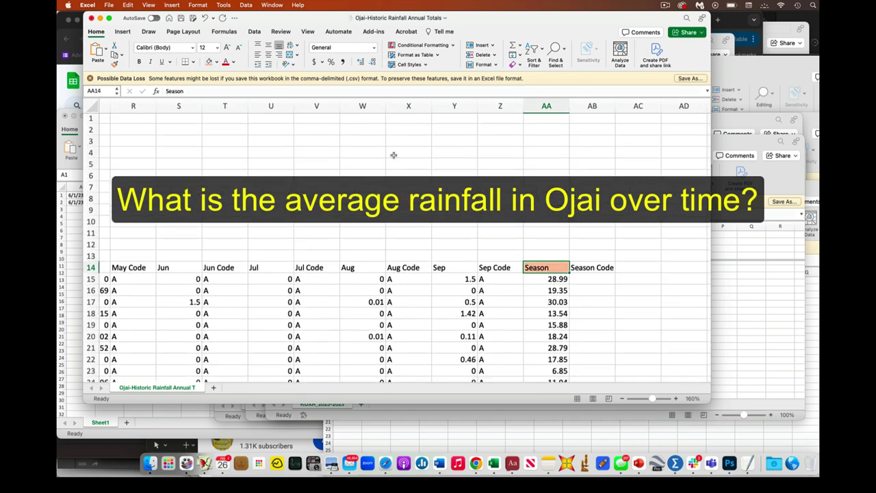
Step: Enter =AVERAGE(AA15:AA122) in cell AA127, below the Season totals, to average the seasonal rainfall
scroll(488, 197, "down", 5)
scroll(487, 198, "down", 20)
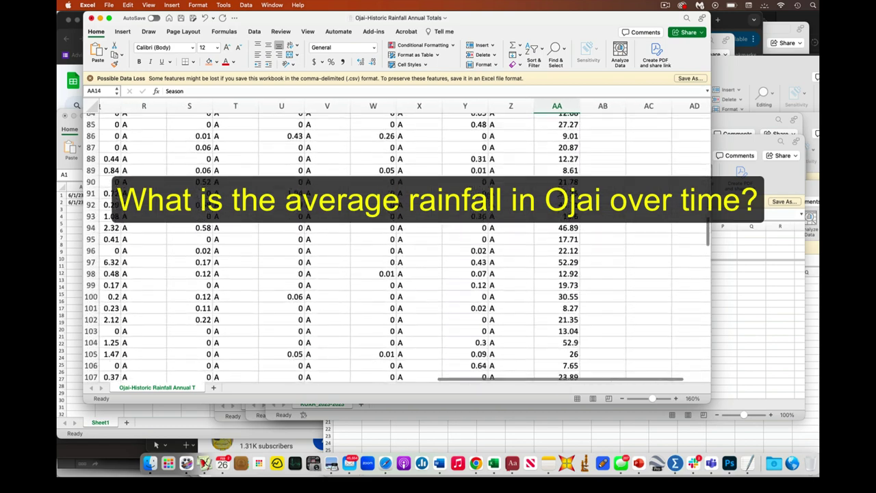
left_click(548, 201)
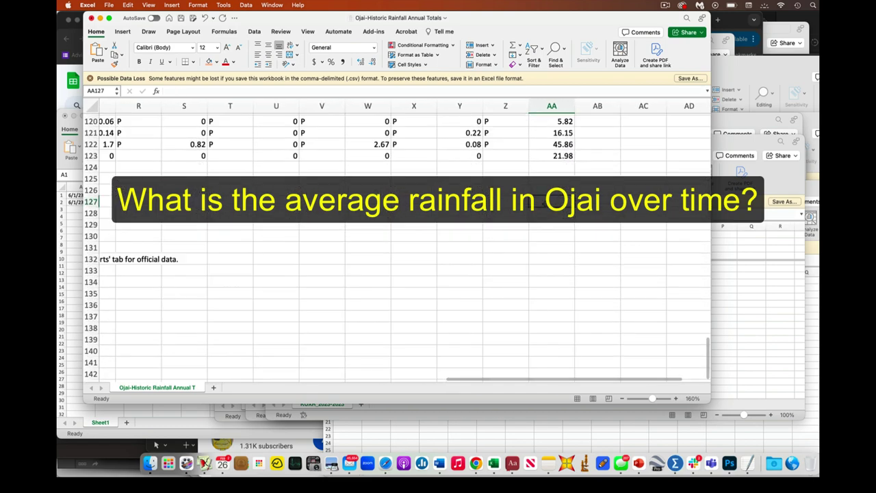
type("=")
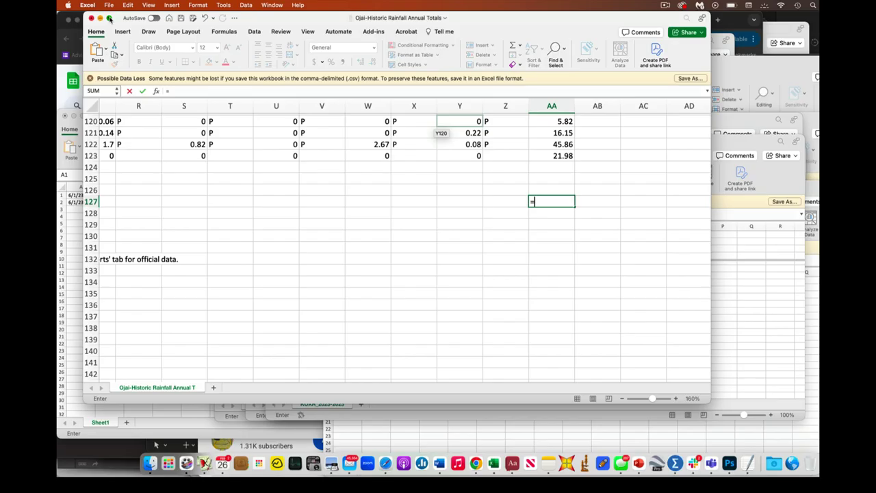
left_click(110, 19)
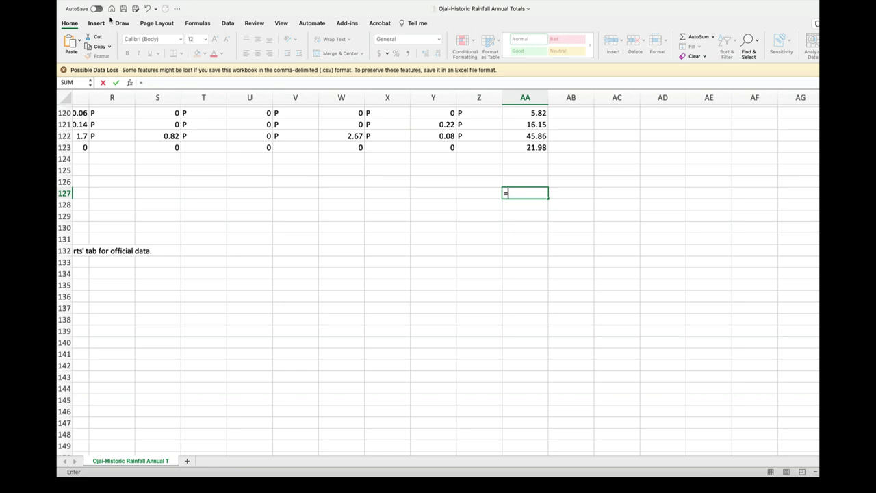
type("AV")
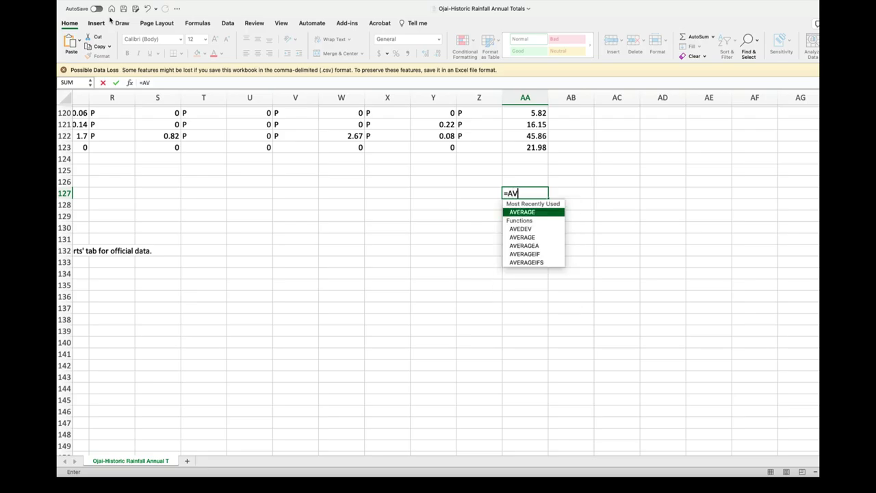
type("ERAGE(")
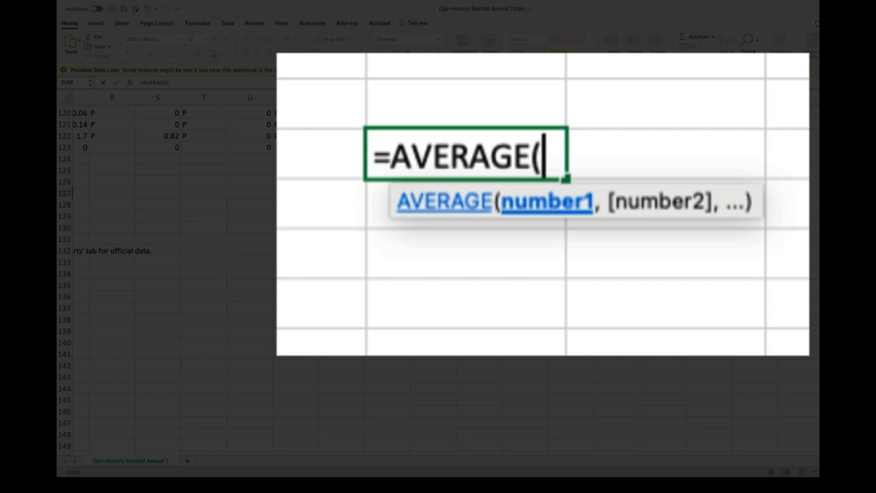
key("Up")
scroll(438, 273, "up", 10)
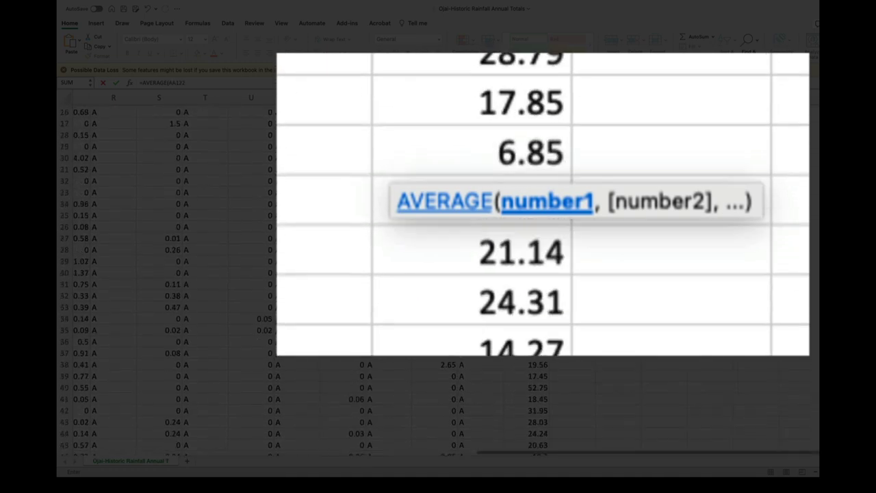
scroll(534, 267, "up", 5)
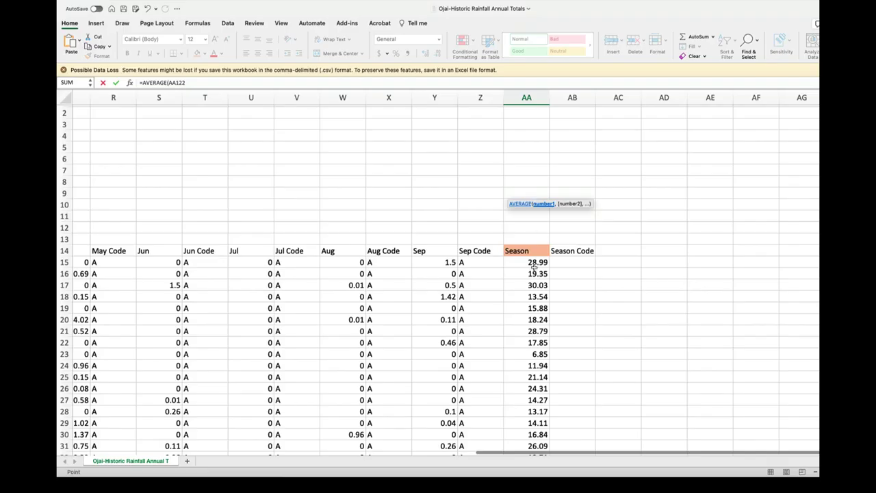
left_click(534, 264, "shift")
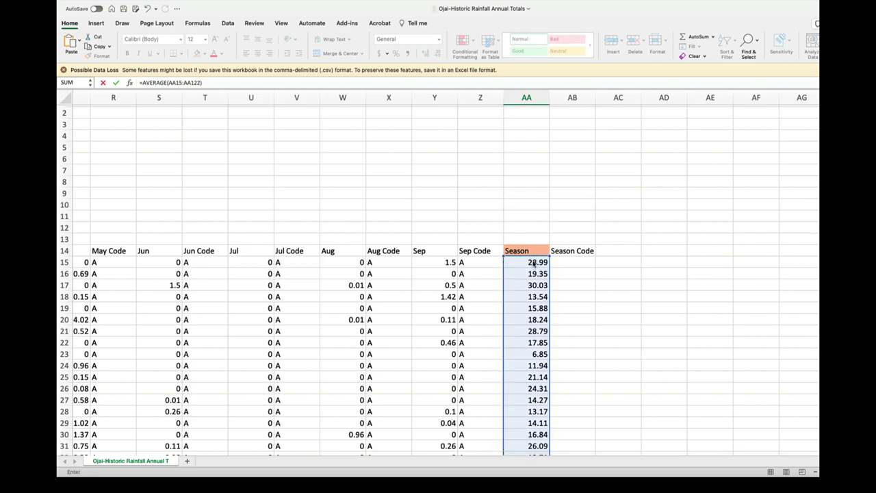
key("Return")
Step: Review the average formula in AA127, checking its cell range against the Season totals above it
key("Up")
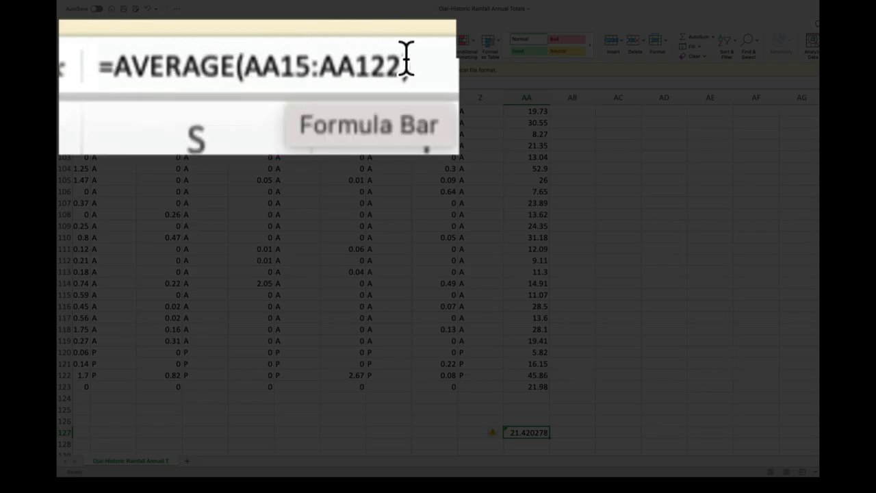
left_click(357, 65)
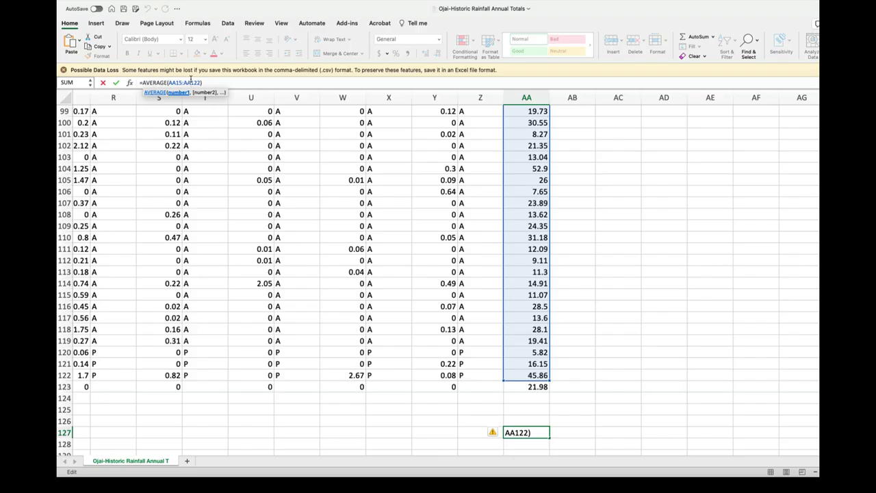
key("Return")
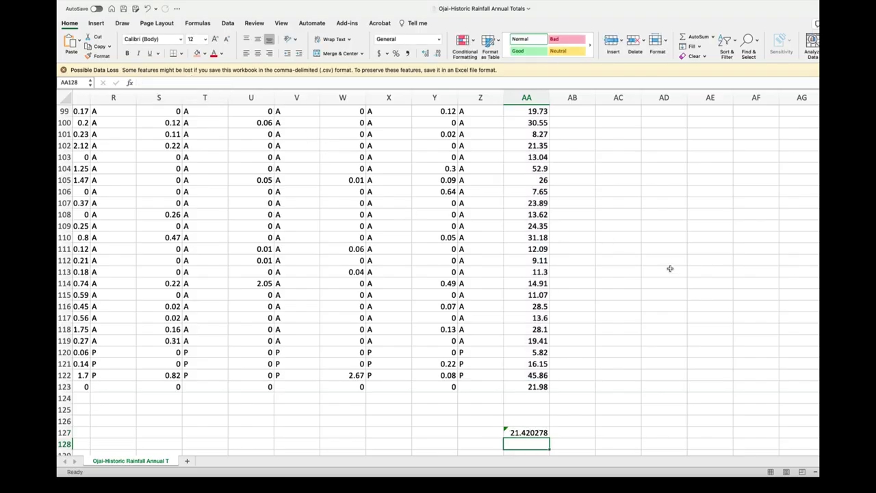
scroll(688, 341, "down", 5)
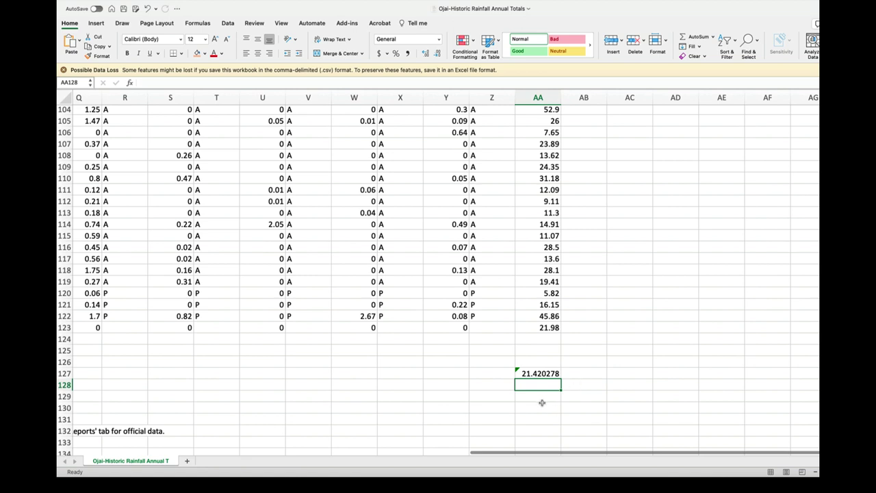
left_click(540, 375)
left_click(544, 385)
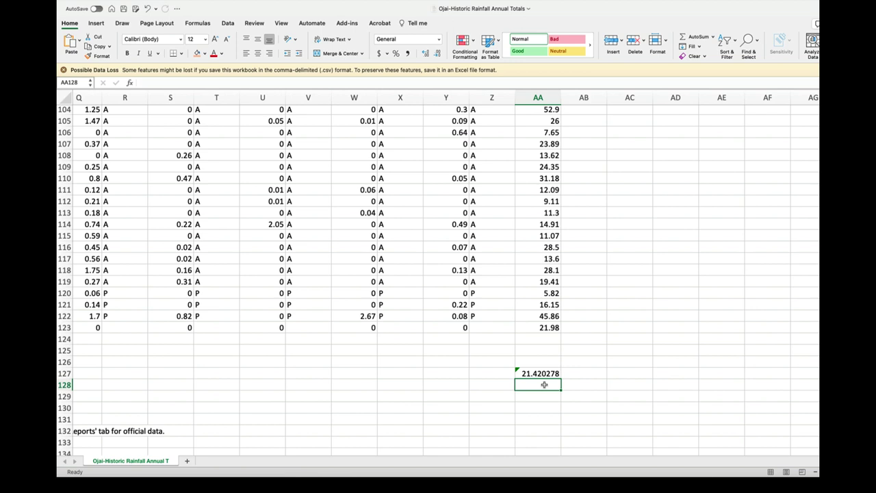
scroll(544, 385, "up", 1)
scroll(545, 384, "right", 1)
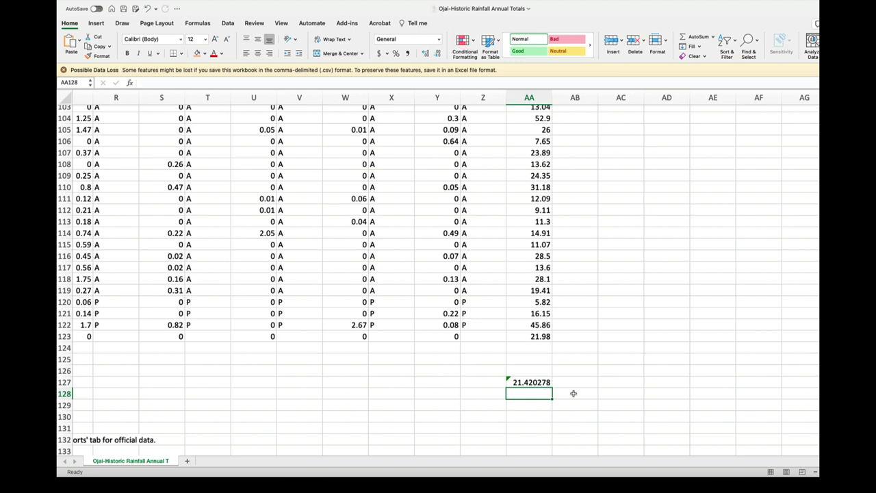
Step: Copy the text of the AVERAGE formula in AA127 into cells AA128 and AA129, keeping the range AA15:AA122
left_click(546, 381)
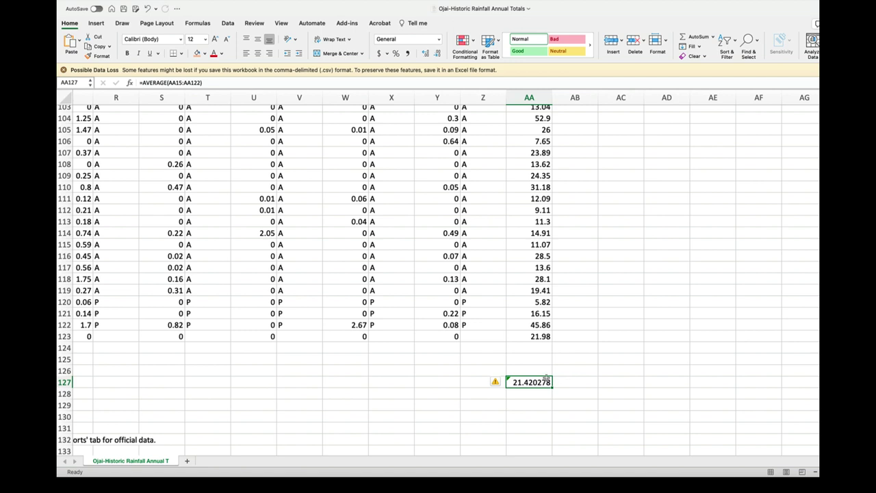
key("Return")
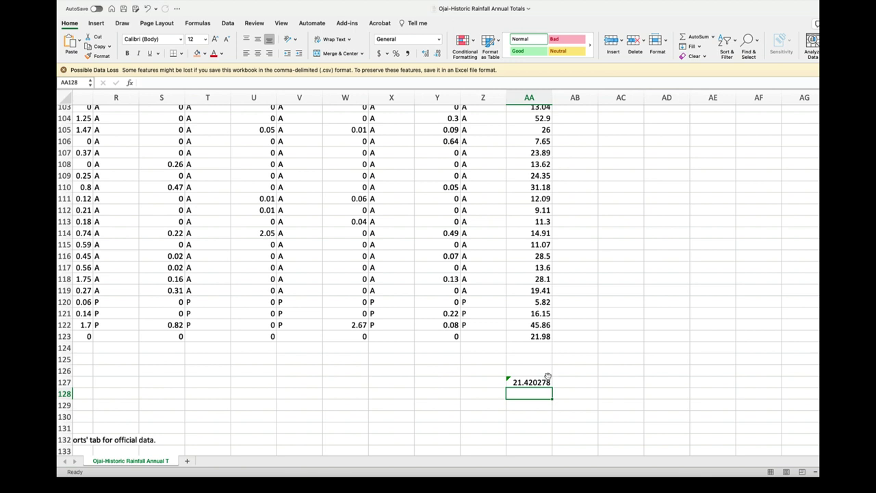
key("Up")
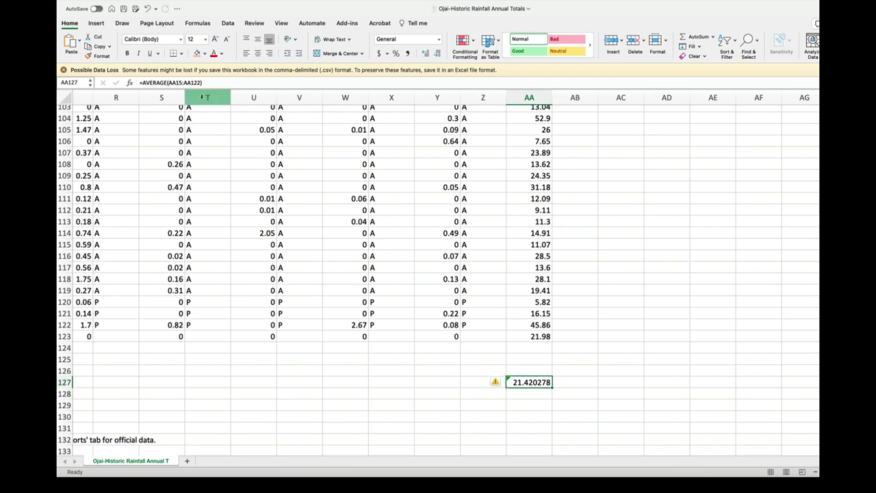
left_click_drag(203, 82, 125, 75)
key("cmd+c")
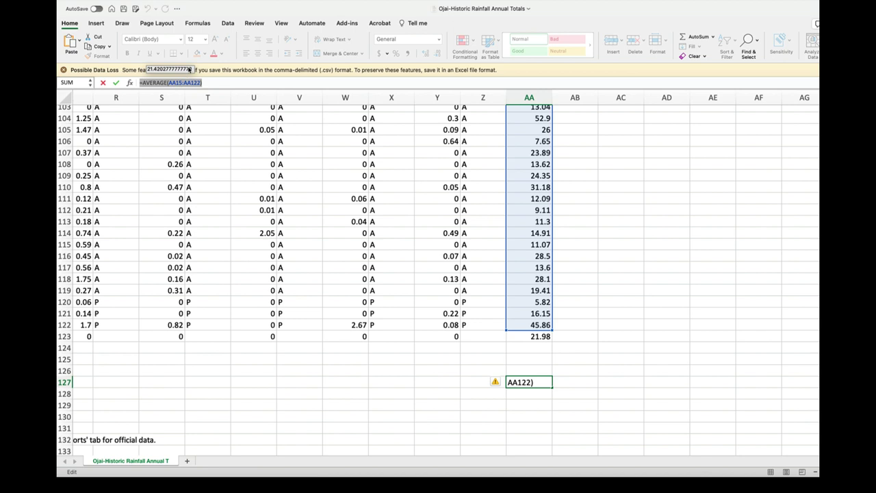
key("Return")
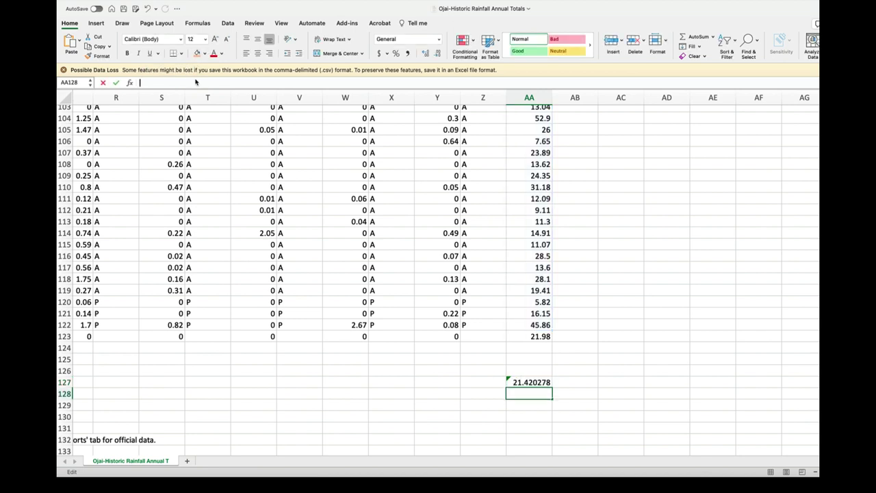
key("cmd+v")
key("Return")
key("cmd+v")
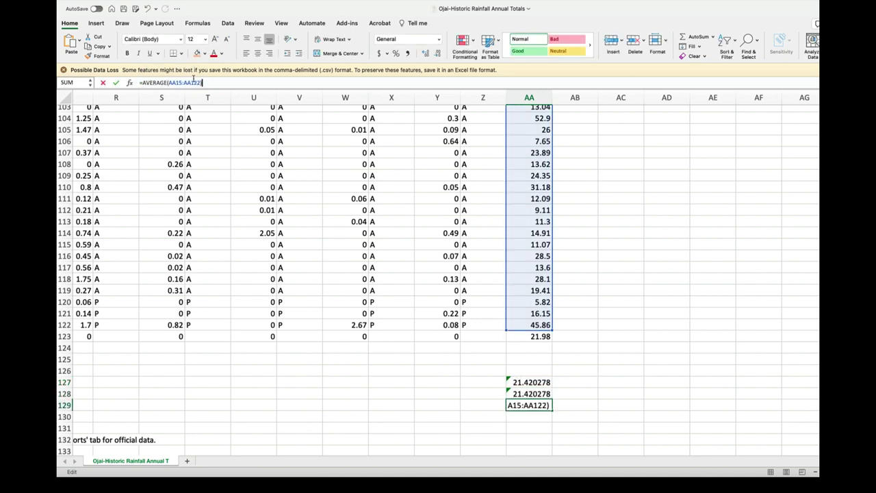
key("Return")
Step: Change the function in cell AA128 from AVERAGE to MEDIAN, keeping the range AA15:AA122
key("Up")
key("Up")
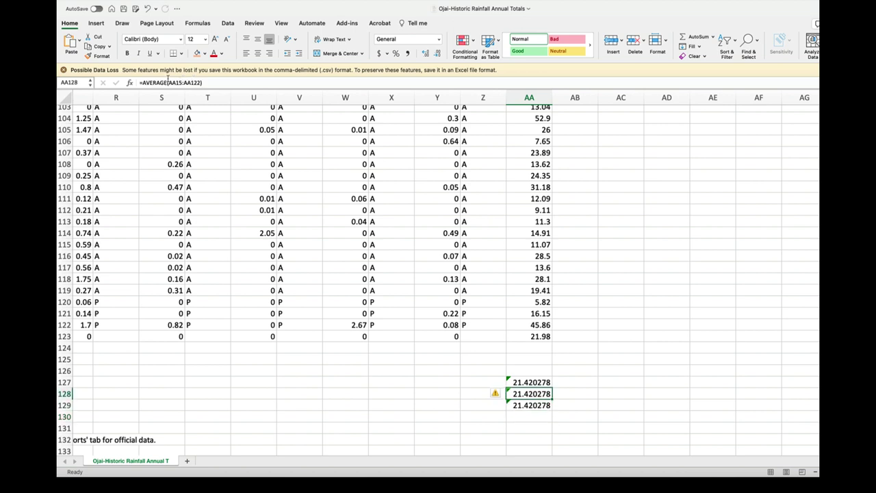
left_click(167, 82)
key("BackSpace")
key("BackSpace")
key("BackSpace")
key("BackSpace")
key("BackSpace")
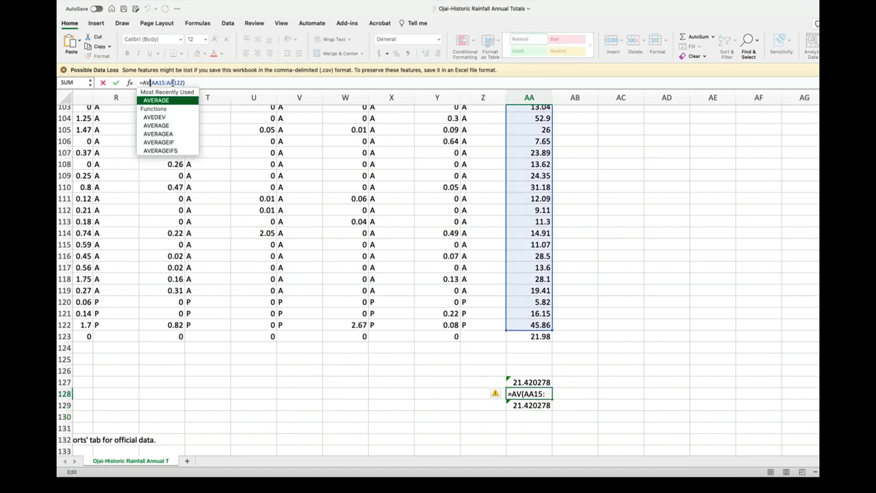
key("BackSpace")
key("BackSpace")
type("MEDIAN")
key("Return")
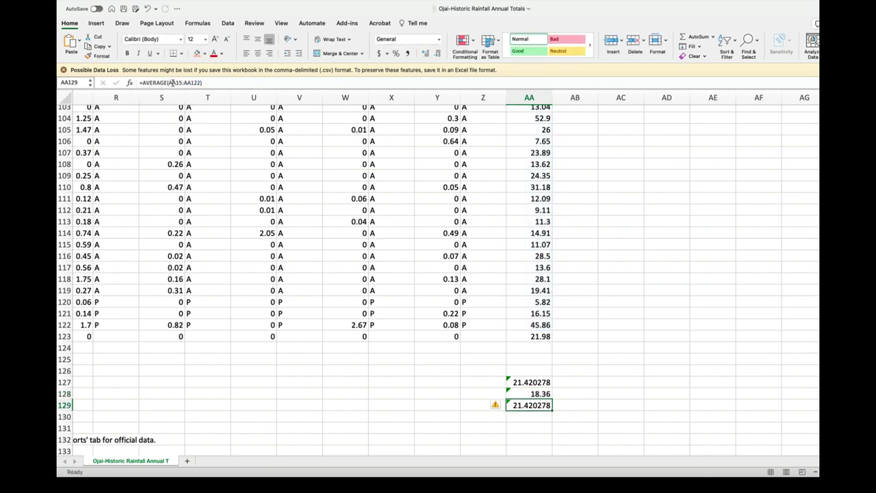
Step: Clear the duplicate AVERAGE formula from cell AA129 and return to the average in AA127
key("BackSpace")
key("Return")
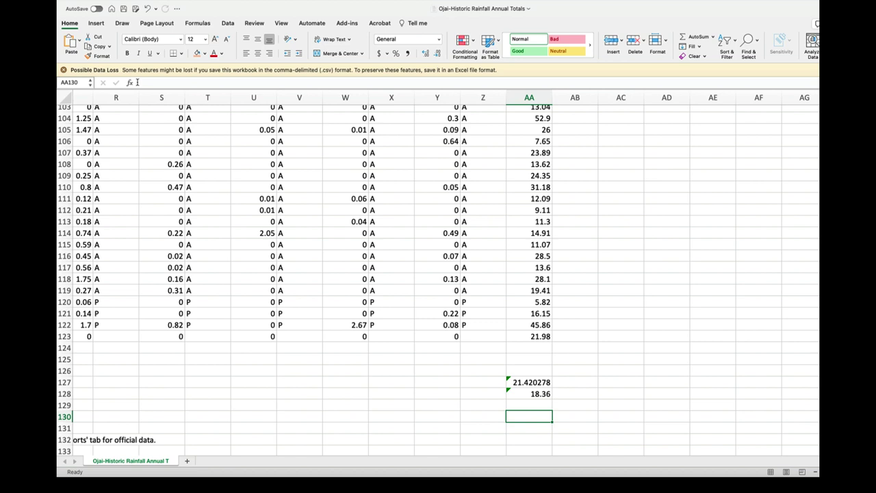
key("Up")
key("Up")
key("Up")
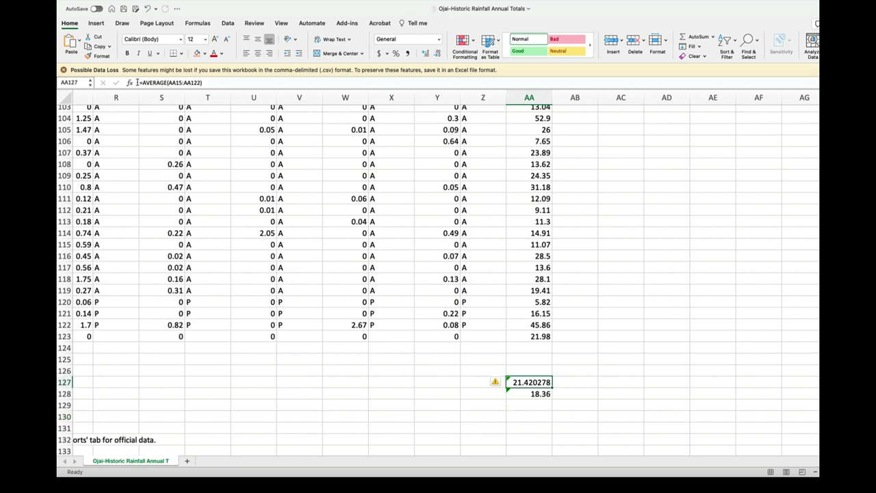
Step: Copy the average and median in AA127:AA128 and paste them as values only into AB127:AB128
left_click(578, 397)
left_click_drag(538, 395, 535, 383)
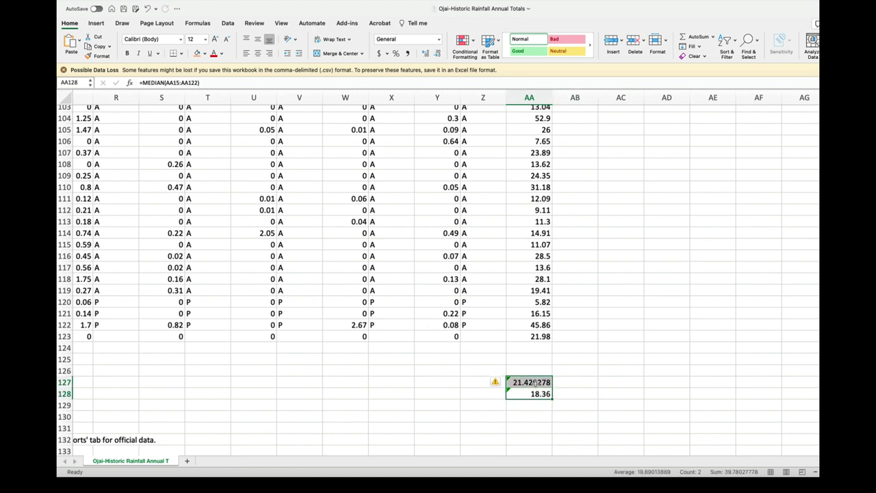
key("super+c")
left_click(582, 382)
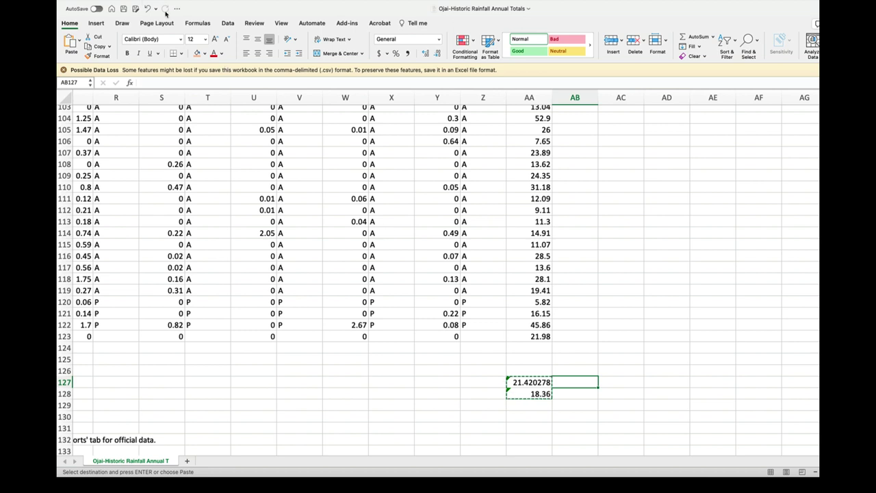
left_click(128, 5)
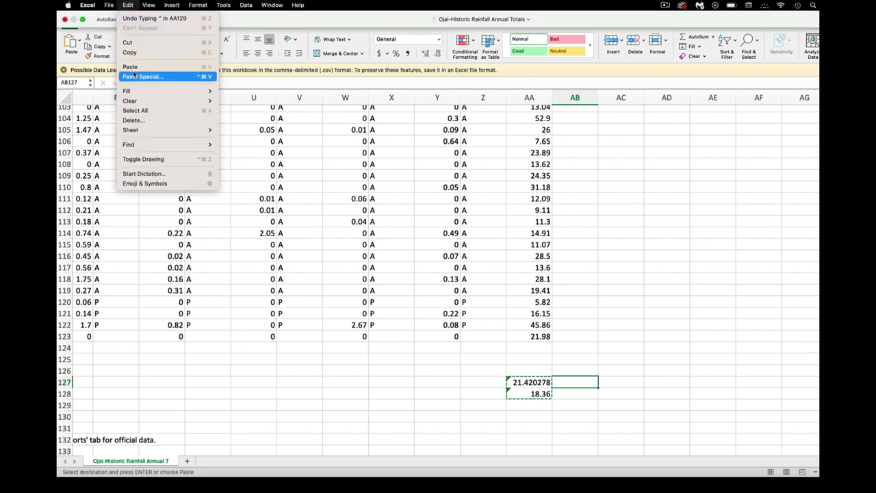
left_click(134, 74)
left_click(409, 128)
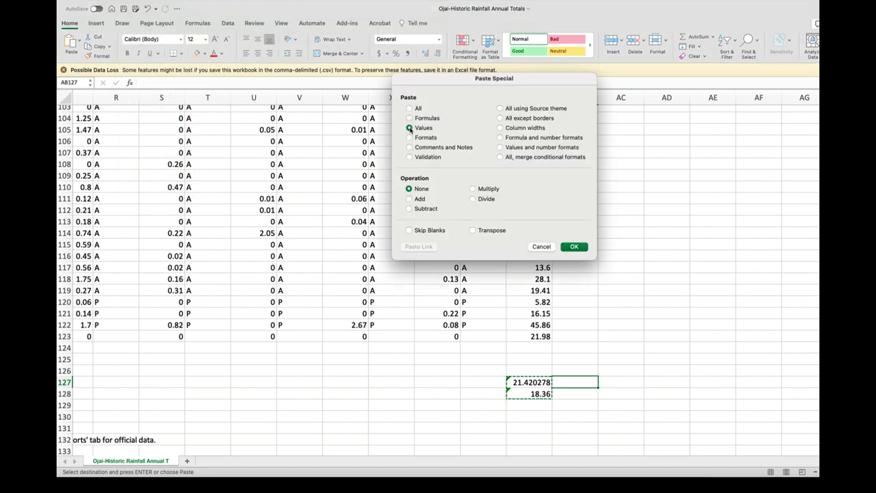
left_click(568, 247)
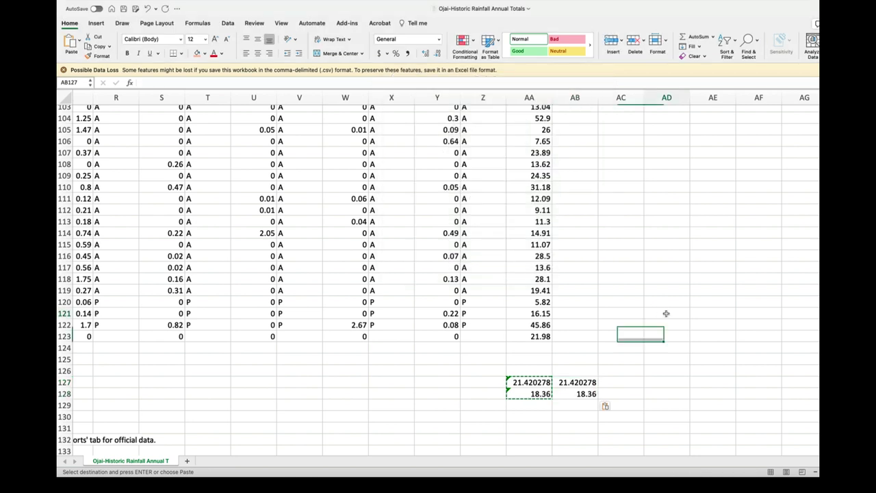
Step: Compare the content of the formula cell AA127 with that of the values-only copy in AB127
left_click(666, 313)
left_click(533, 381)
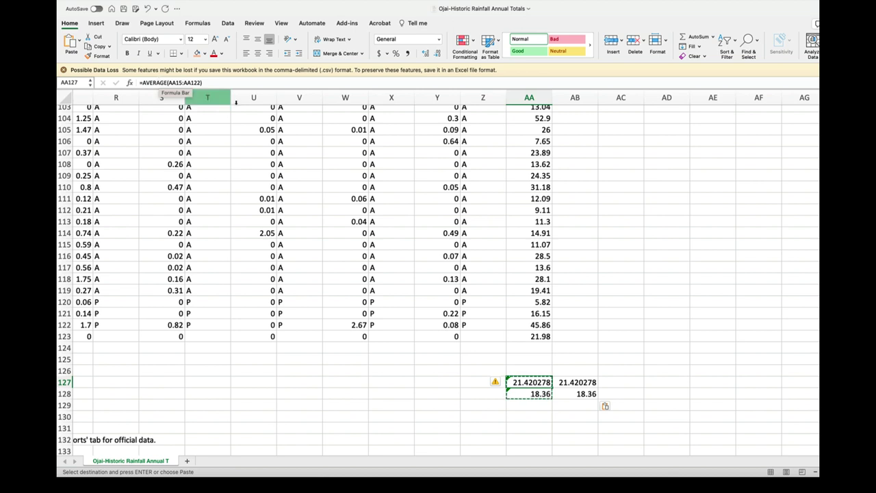
left_click(590, 382)
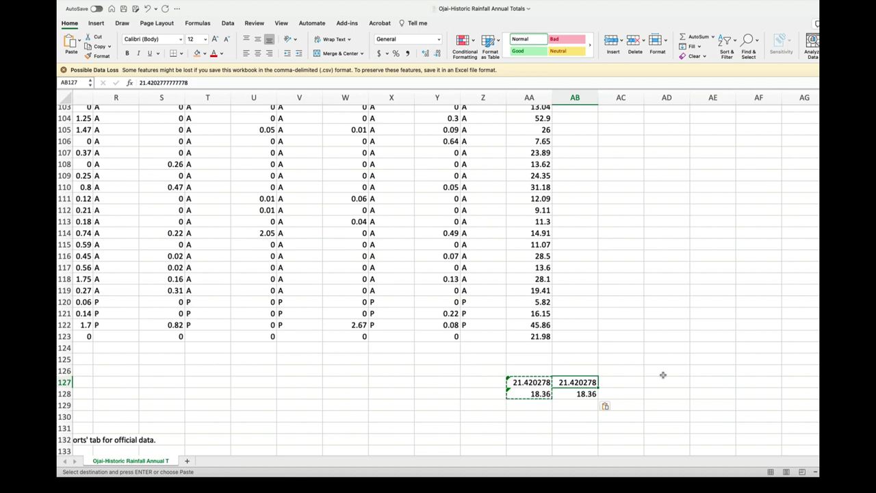
Step: Copy the formula and value cells AA127:AB127 into AE127:AF127 with an ordinary paste
left_click_drag(541, 382, 561, 381)
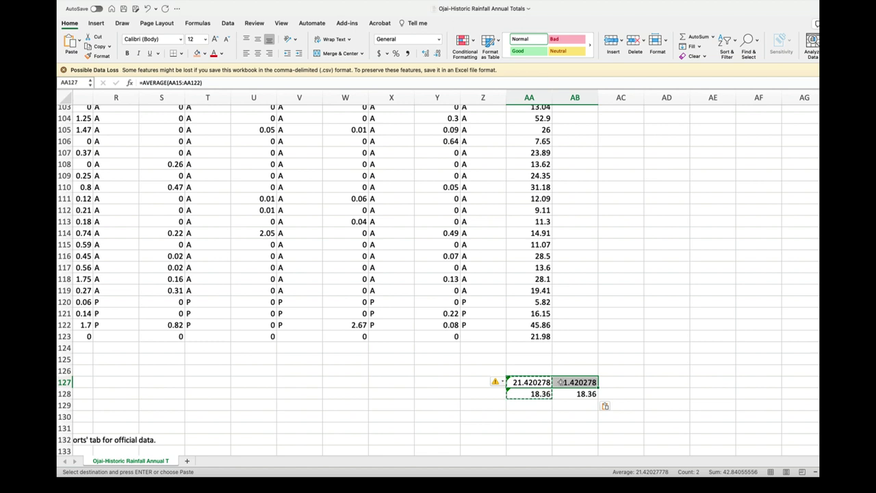
left_click(701, 379)
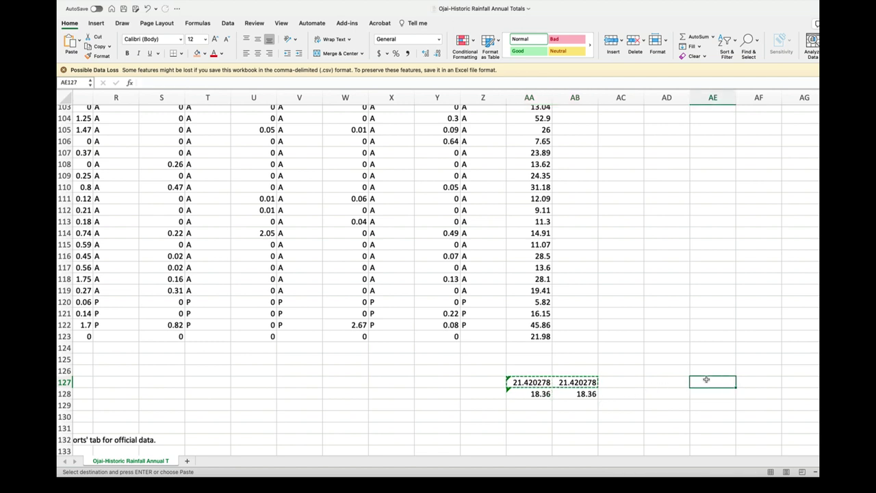
key("super+v")
left_click(731, 404)
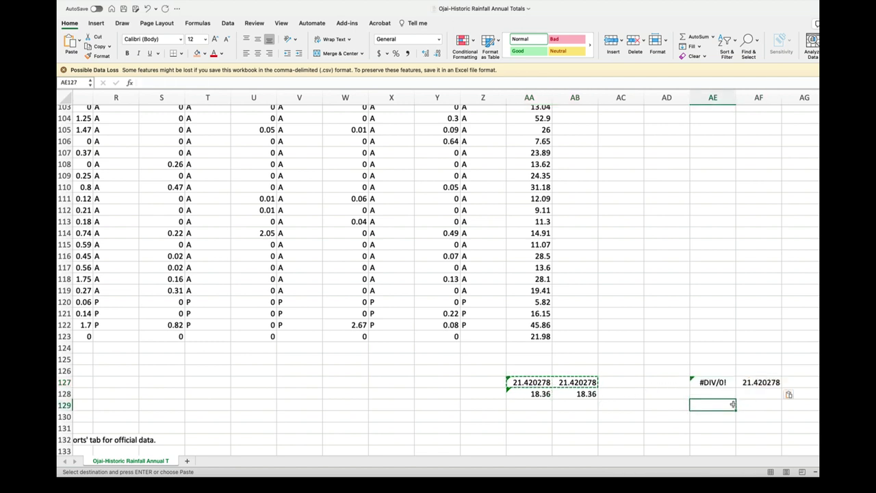
Step: Examine the pasted value in AF127 and the cell range used by the pasted AVERAGE formula in AE127
left_click(763, 381)
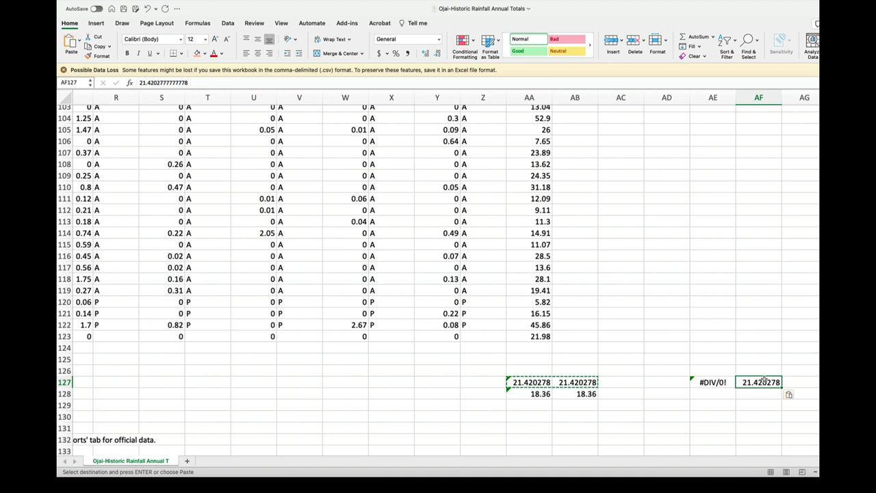
key("Left")
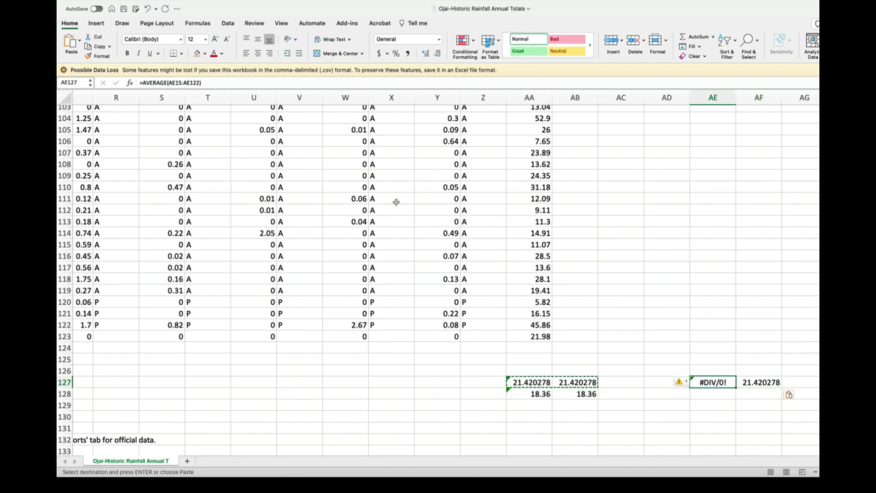
left_click(186, 83)
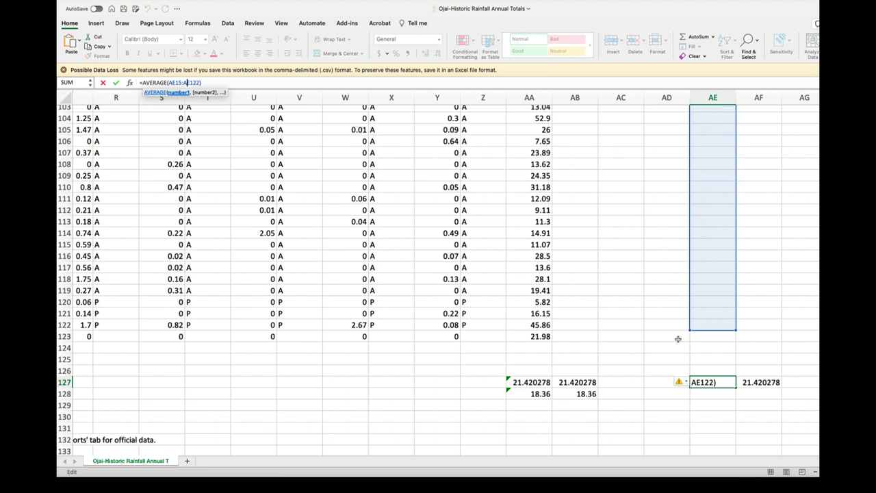
key("Return")
Step: Clear the test copies from cells AE127 and AF127
left_click(703, 385)
key("Delete")
key("Right")
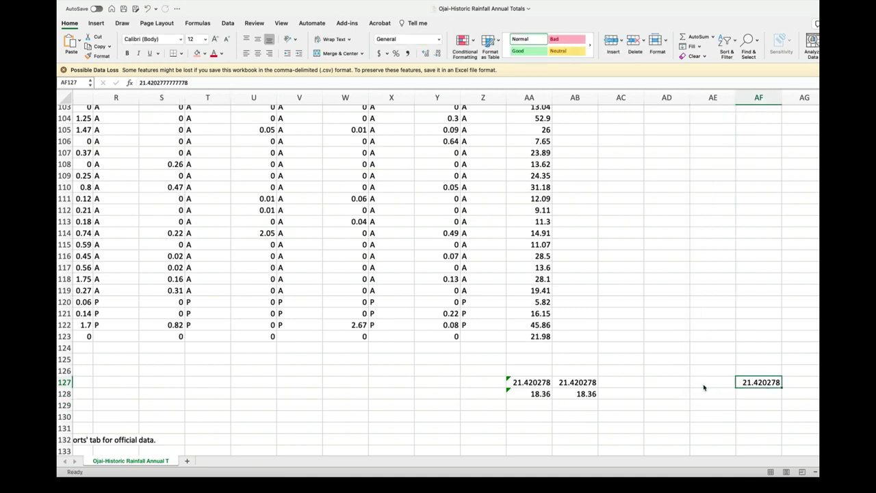
key("Delete")
key("Right")
Step: Copy the average value from AB127 into AB122, beside the Season total in row 122
key("Left")
key("Left")
key("Left")
key("Left")
key("Left")
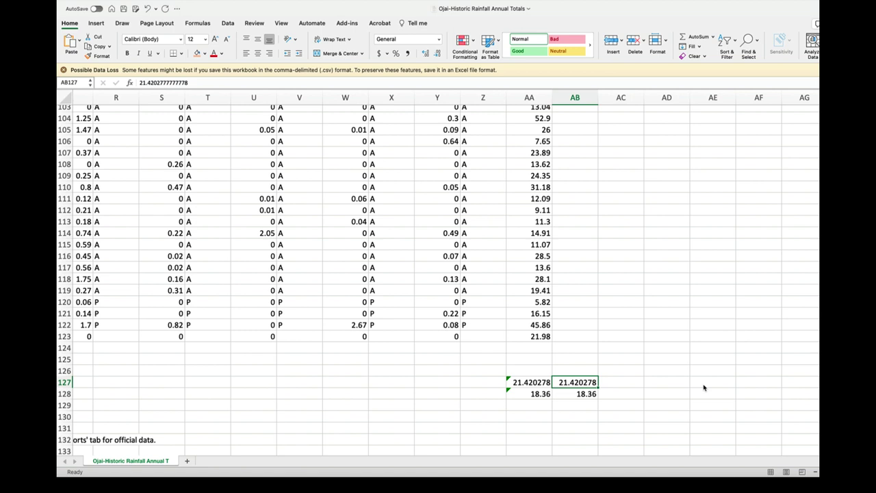
key("super+c")
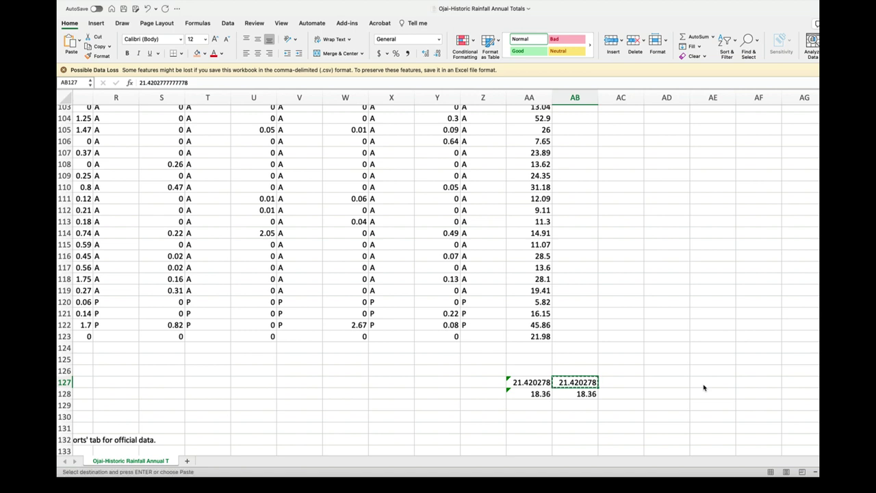
left_click(570, 327)
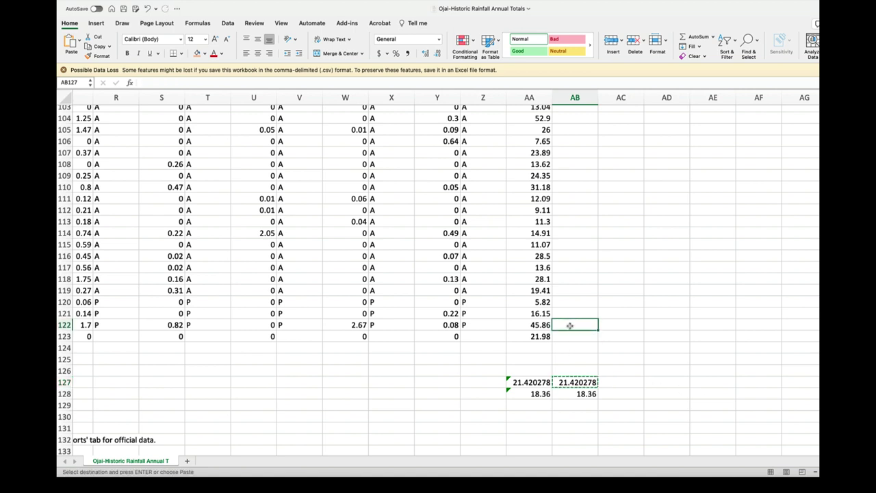
key("super+v")
key("Escape")
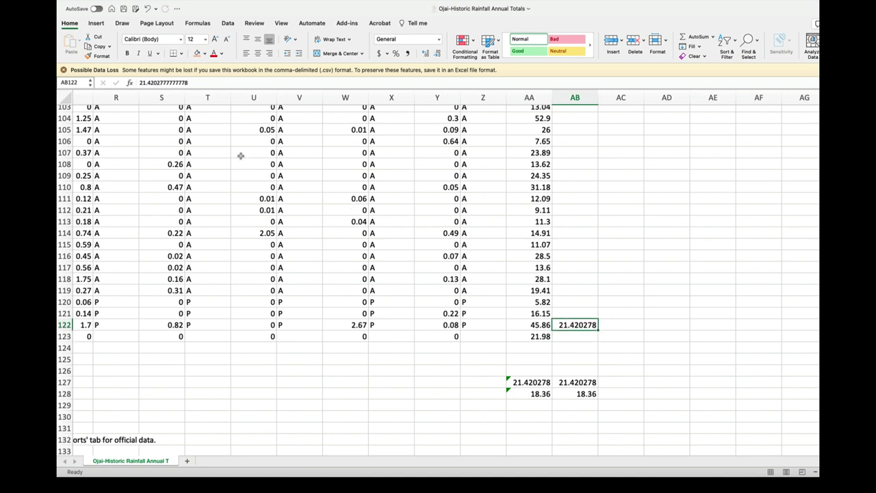
Step: Change AB122 to the formula =AA122-21.4202777777778 to subtract the average from that row's Season total
left_click(140, 83)
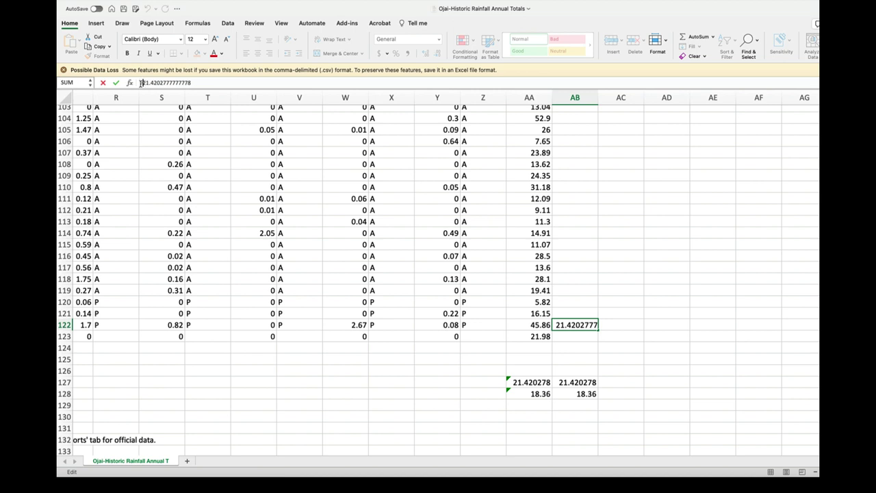
type("=")
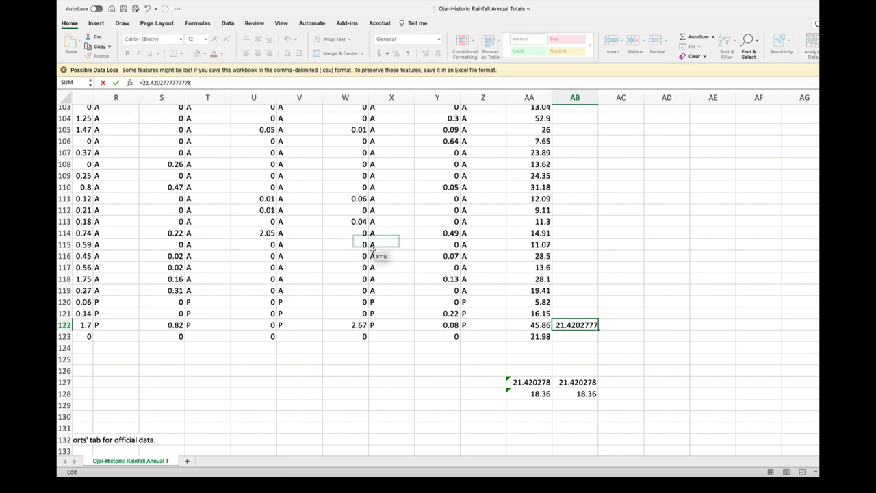
left_click(528, 326)
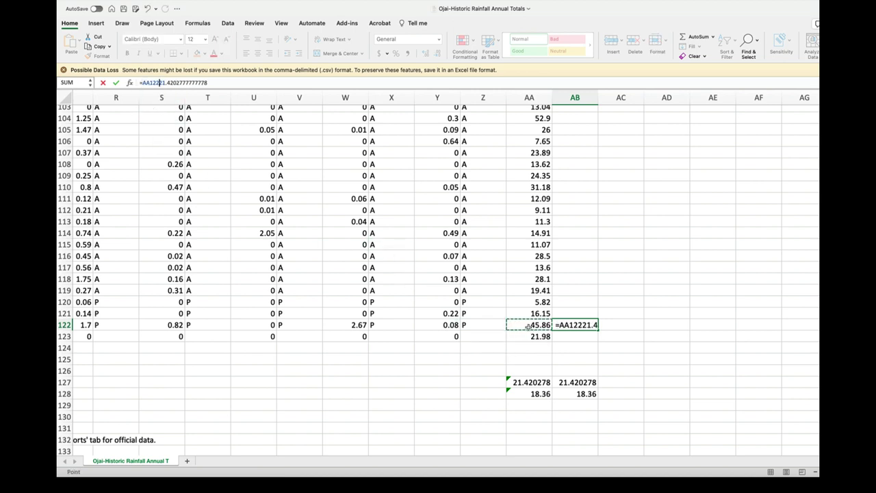
type("-")
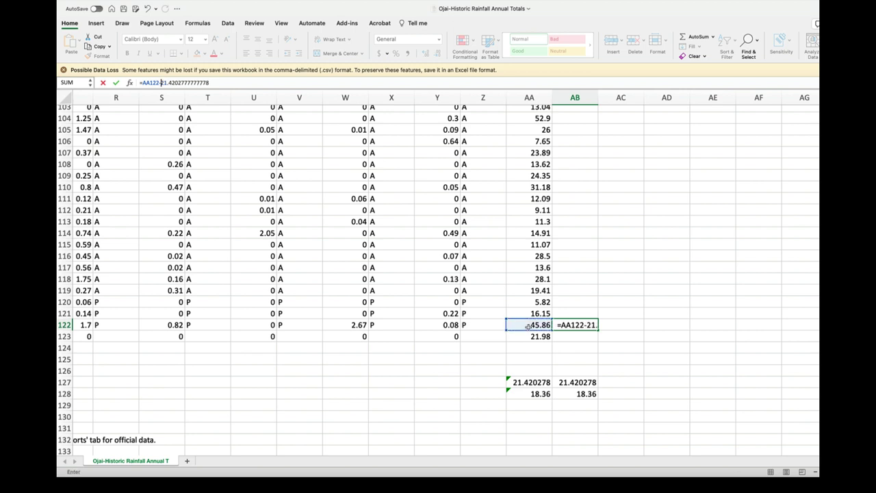
key("Return")
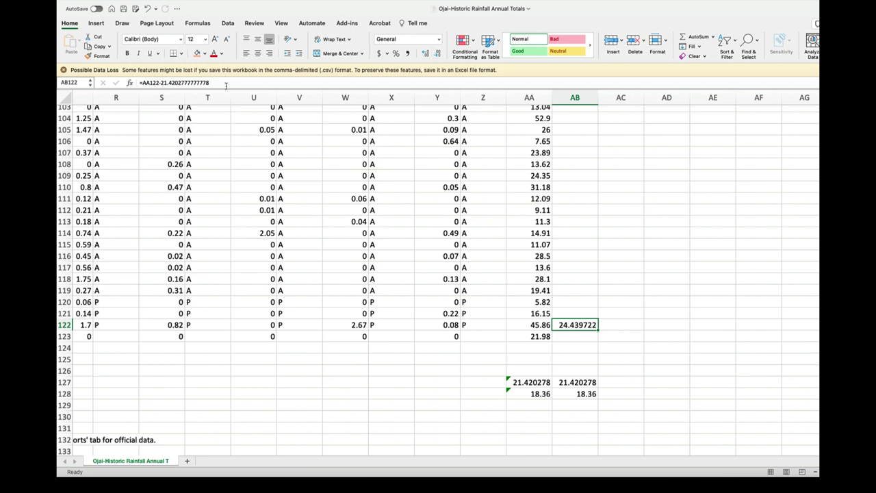
Step: Copy the text of the AB122 difference formula into cell AC122, keeping it as =AA122-21.4202777777778
left_click_drag(210, 82, 130, 82)
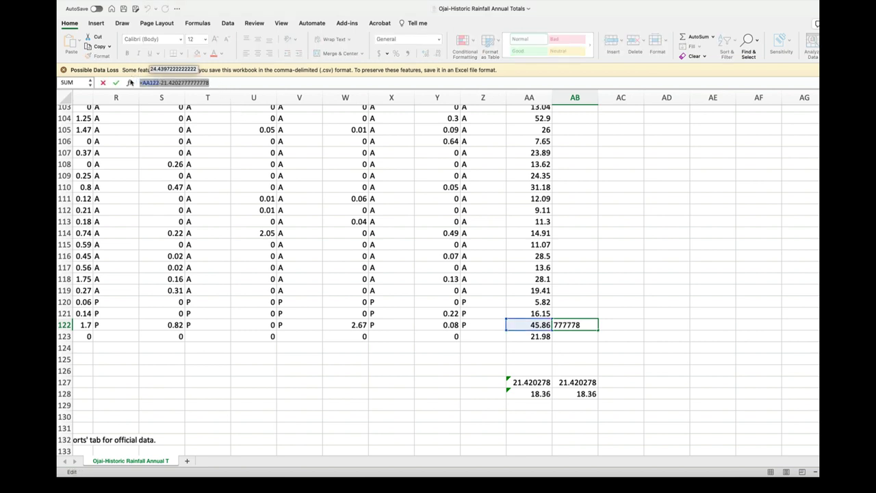
key("Escape")
key("Right")
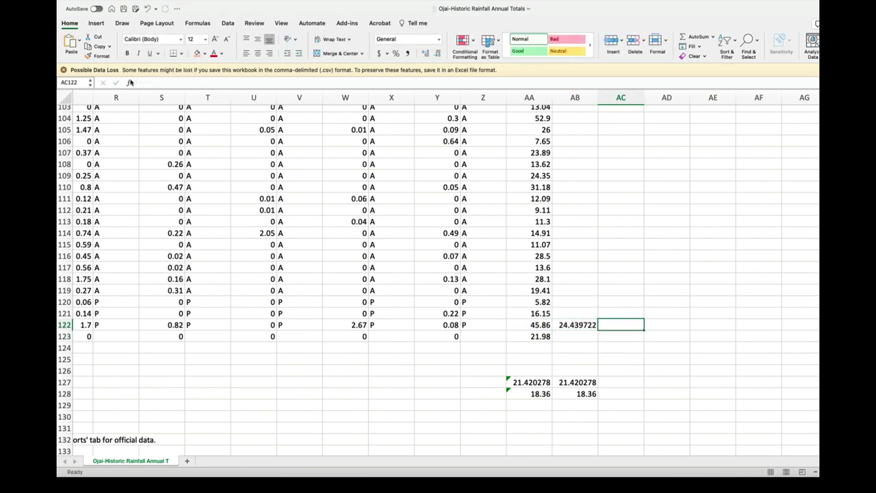
left_click(154, 82)
key("super+v")
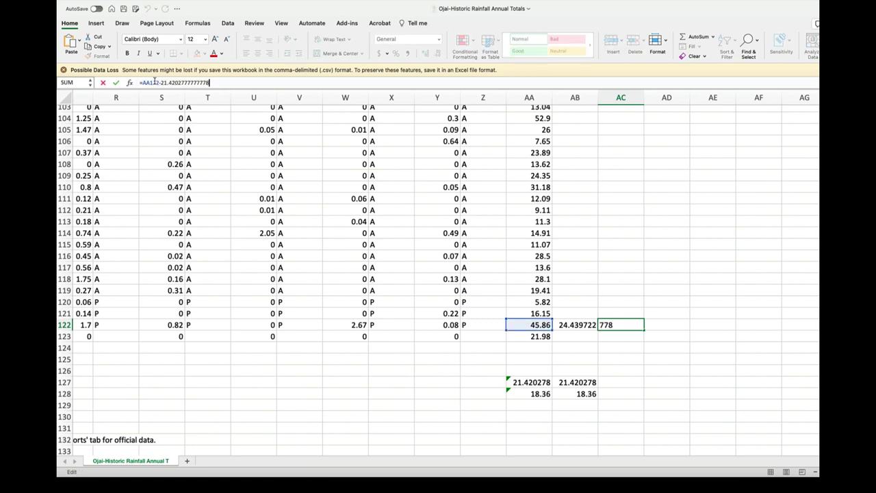
key("ctrl+Return")
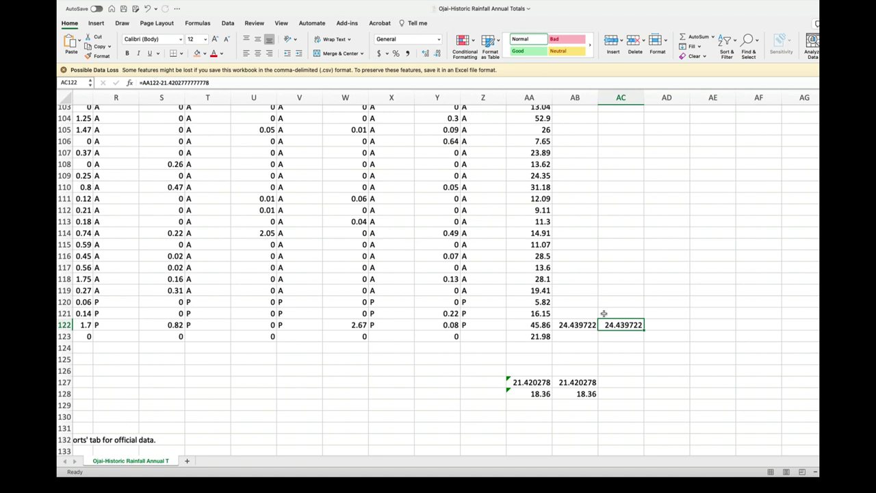
Step: Copy the text of the AB122 difference formula into cell AD122 as =AA122-21.4202777777778
left_click(590, 325)
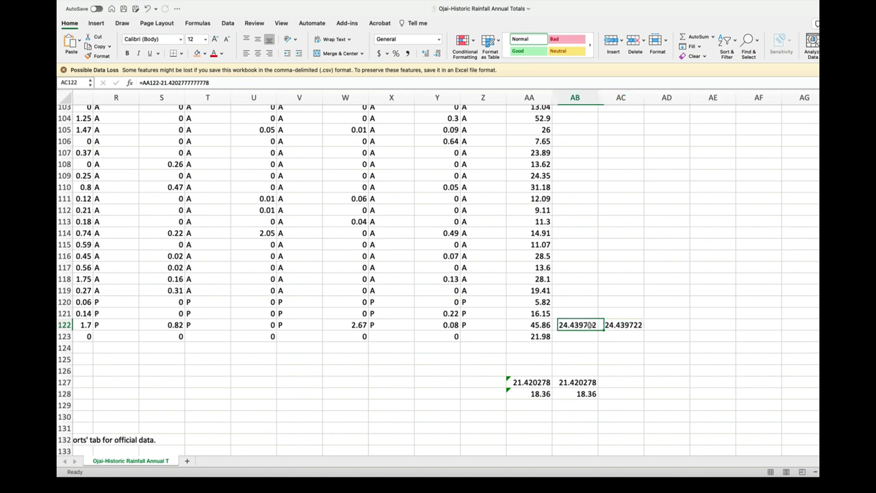
left_click_drag(217, 82, 134, 81)
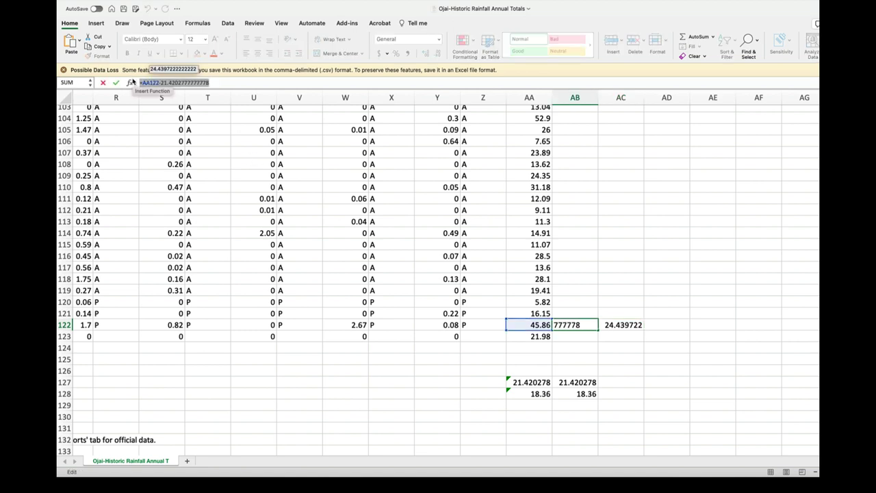
key("Return")
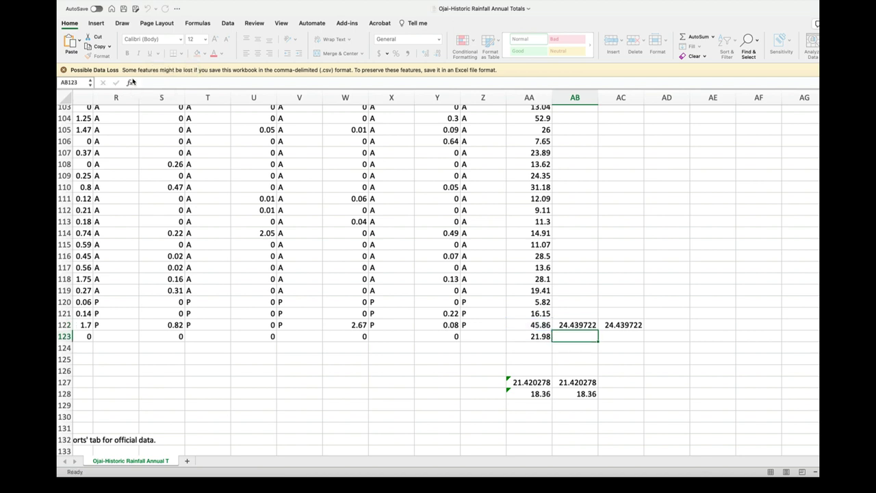
key("Up")
key("Right")
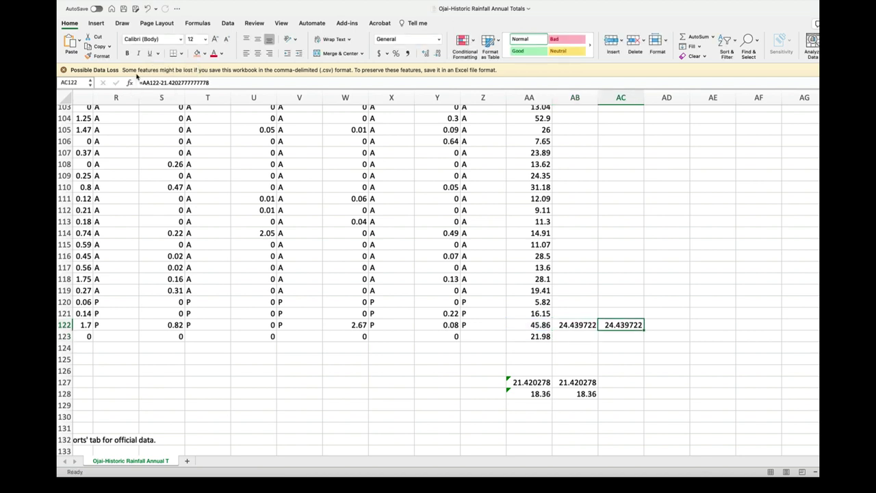
key("Right")
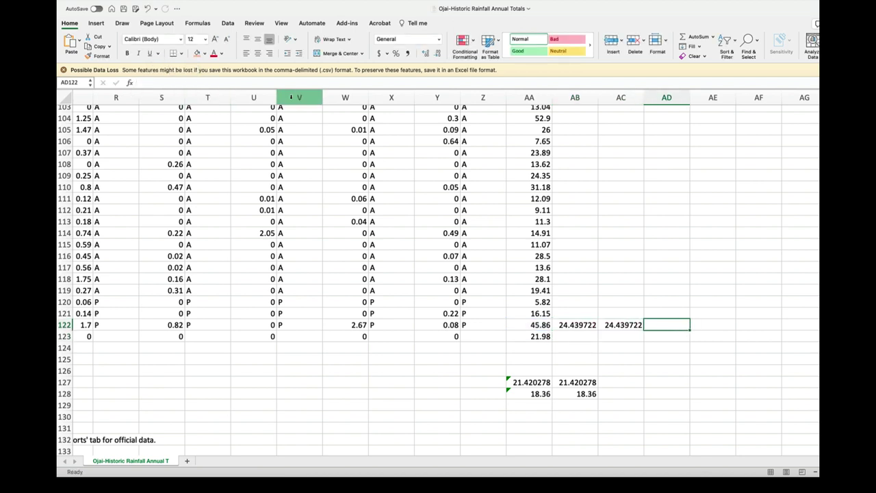
left_click(258, 85)
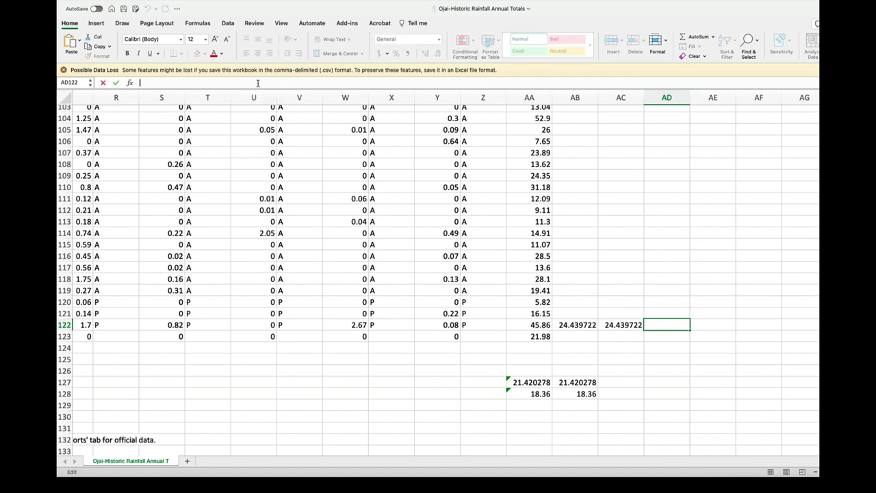
key("super+v")
key("Return")
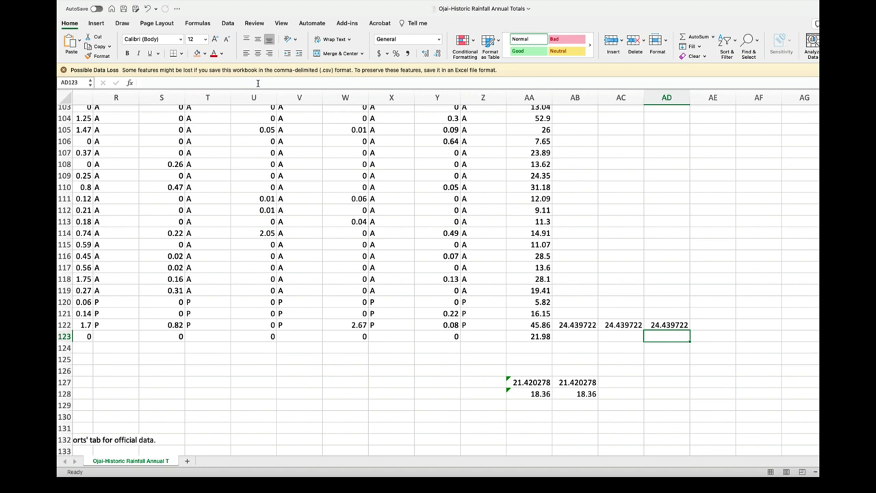
Step: Clear the extra formula copy from cell AD122
key("Up")
key("Delete")
key("Down")
key("Left")
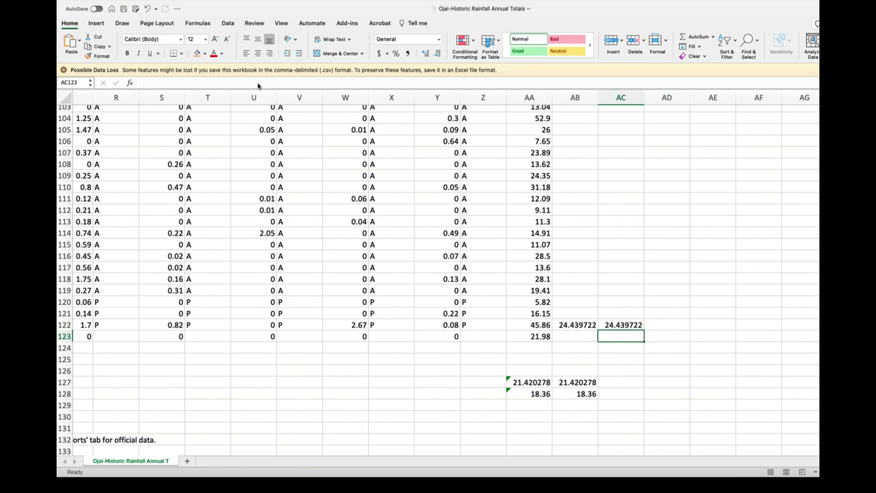
Step: Change AC122 to =(AA122-21.4202777777778)/21.4202777777778 to express the season's difference as a fraction of the average
key("Up")
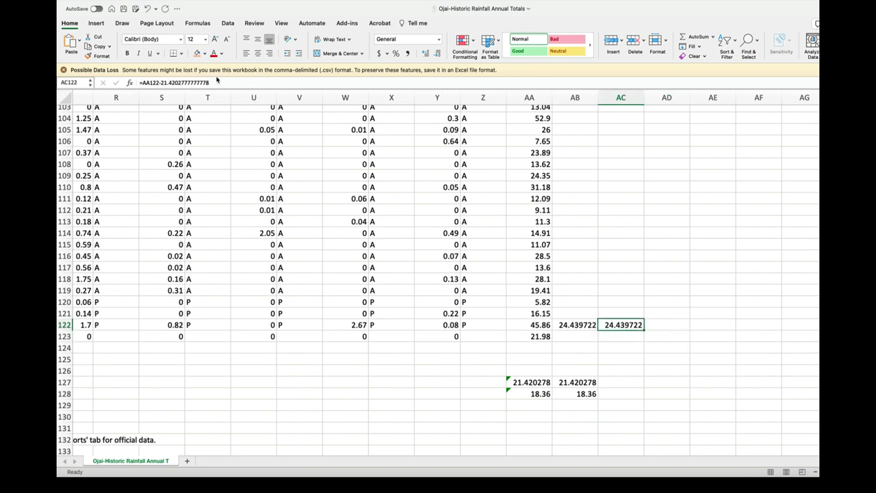
left_click(142, 83)
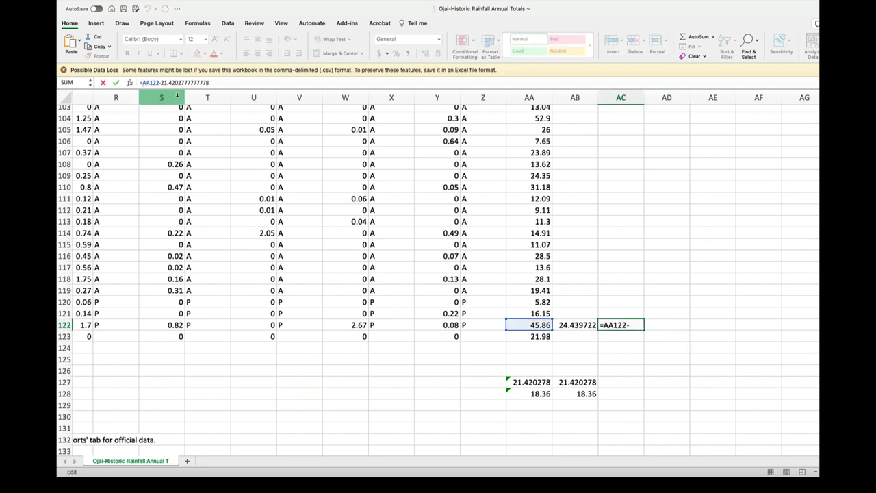
type("(")
left_click(240, 83)
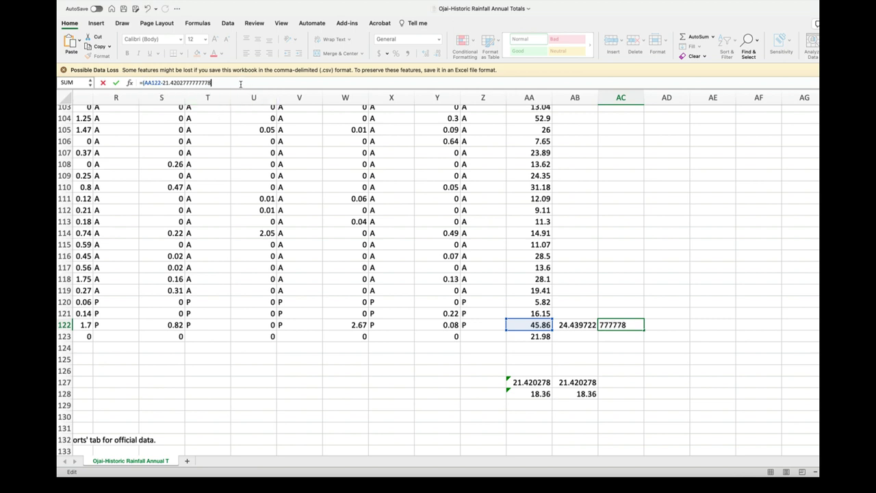
type(")")
left_click_drag(213, 83, 163, 81)
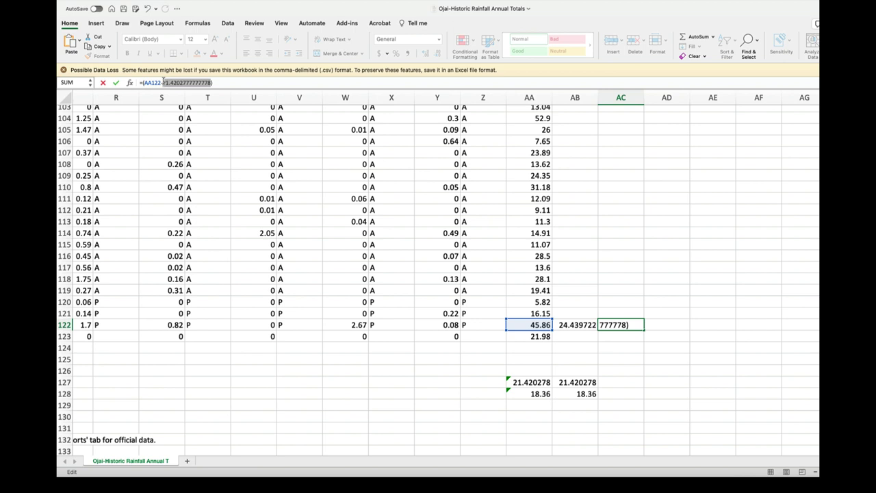
left_click(163, 81)
type("2")
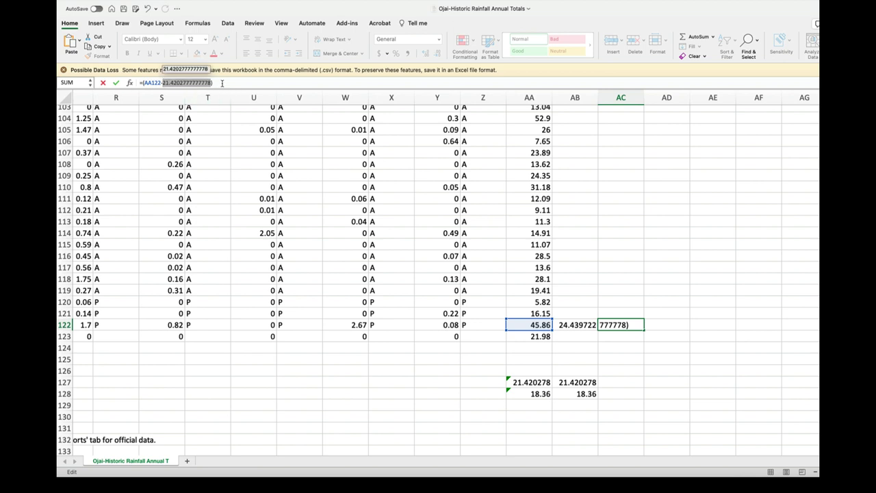
type("/")
type("21.4202777777778")
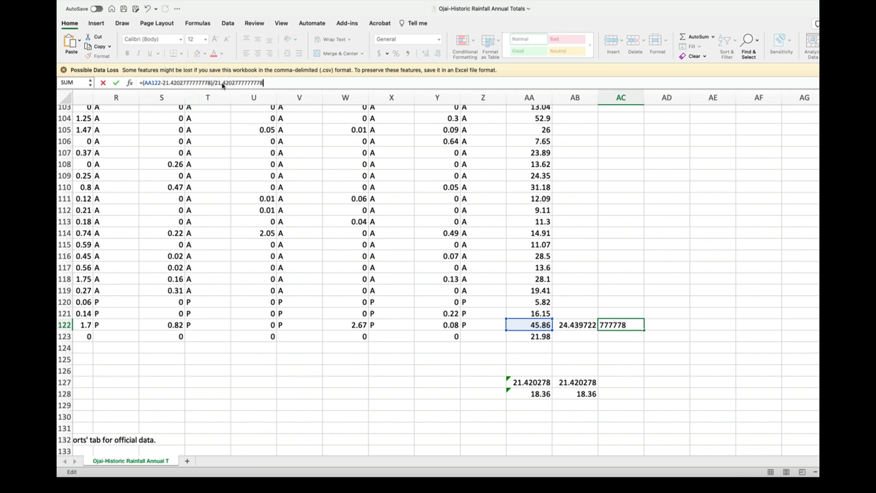
key("ctrl+Return")
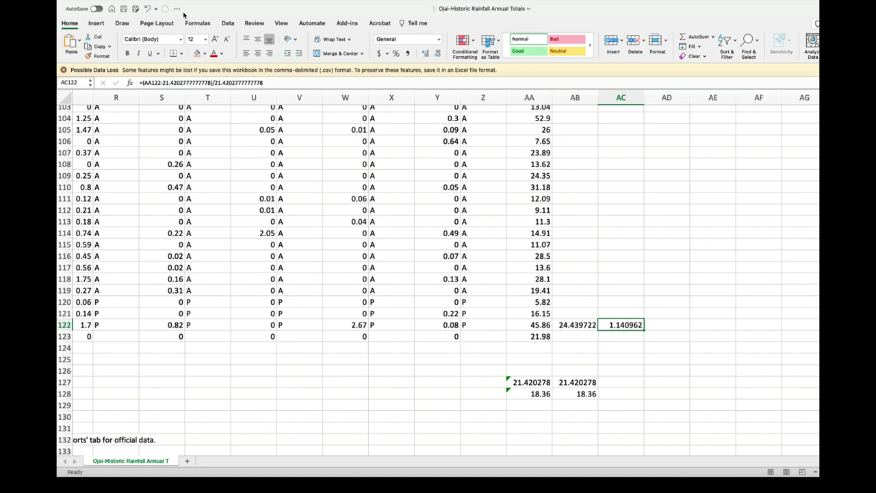
Step: Copy the two formulas in AB122:AC122 into columns AB and AC for all earlier seasons, rows 15 to 121
left_click(727, 275)
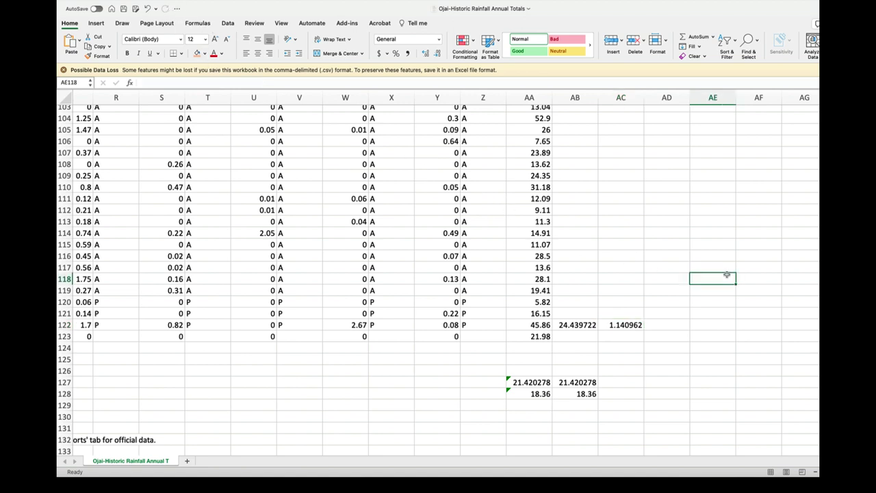
left_click_drag(727, 273, 625, 328)
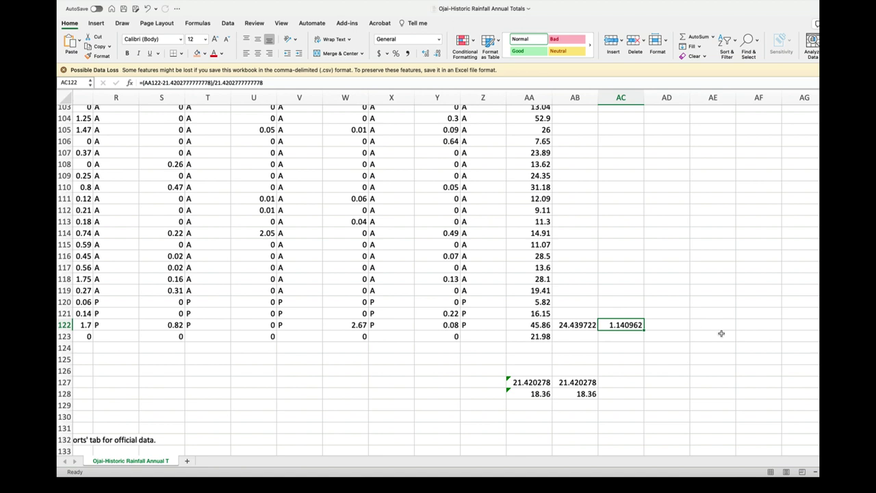
key("Left")
key("Right")
left_click_drag(593, 328, 609, 325)
key("super+c")
left_click(588, 312)
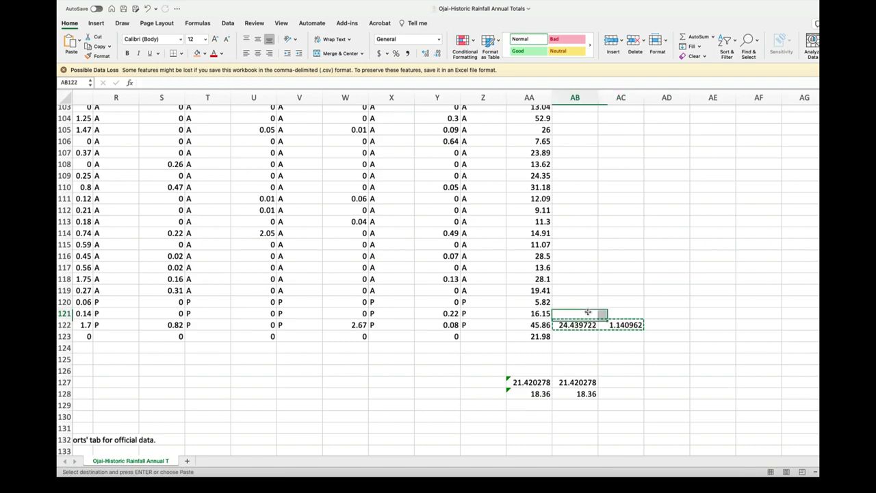
scroll(588, 312, "up", 15)
scroll(587, 312, "up", 10)
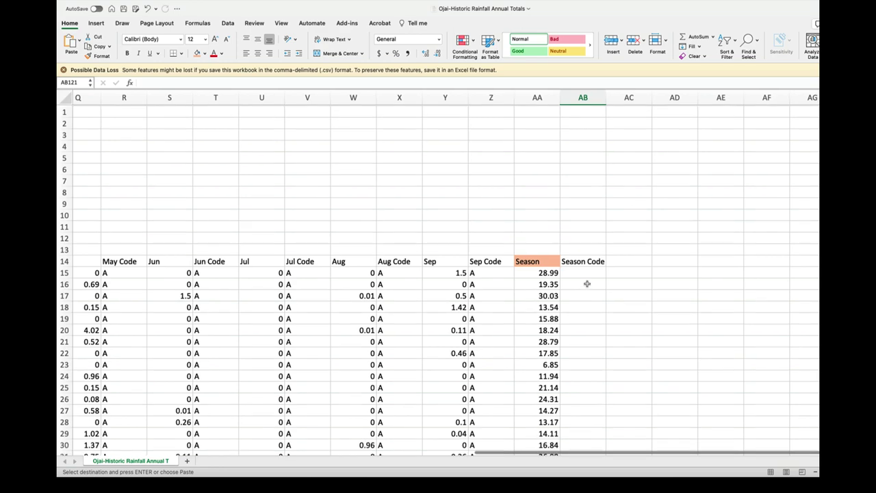
left_click(586, 274, "shift")
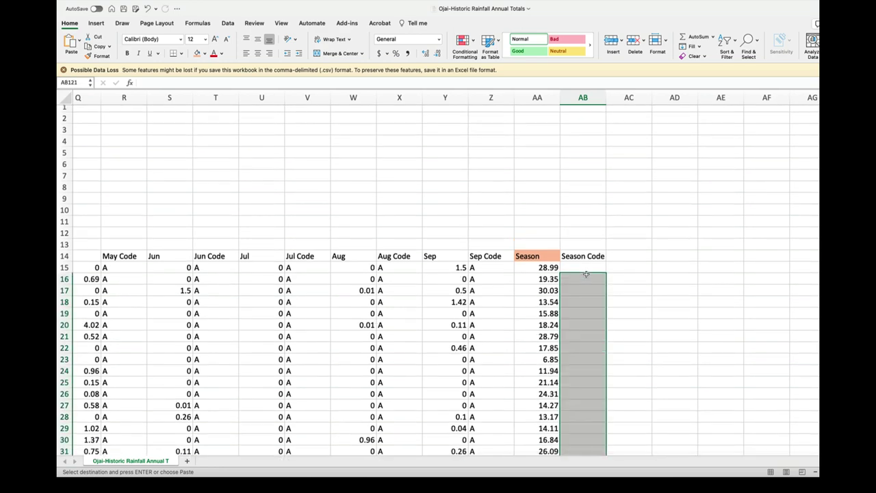
left_click(583, 266, "shift")
key("super+v")
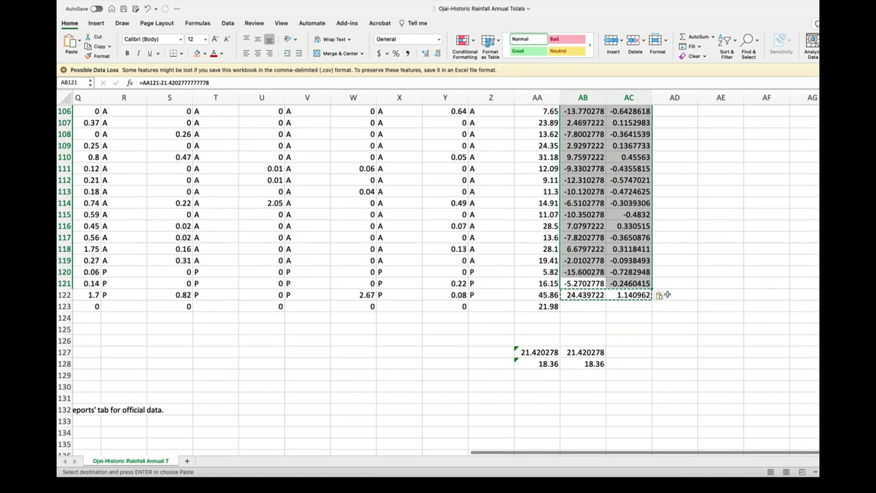
Step: Check that the copied formulas in columns AB and AC refer to their own row's Season total in rows 15 to 18
left_click(710, 259)
scroll(710, 260, "up", 6)
scroll(710, 261, "up", 15)
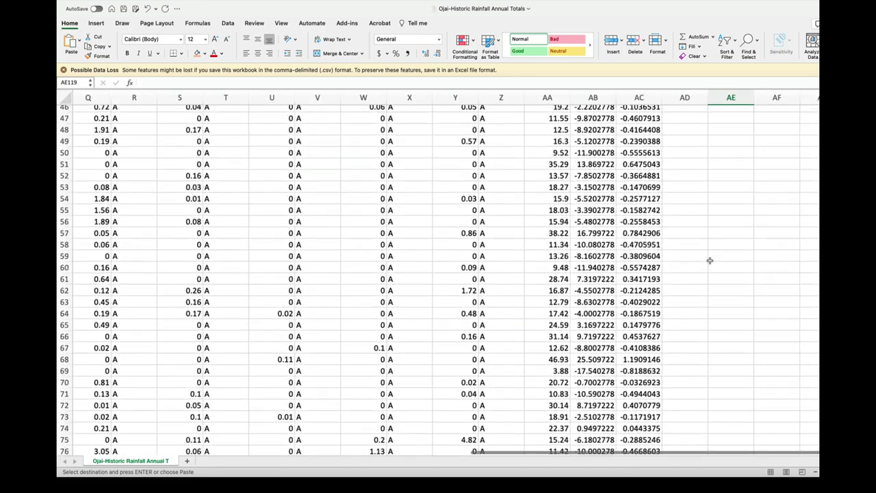
scroll(710, 260, "up", 3)
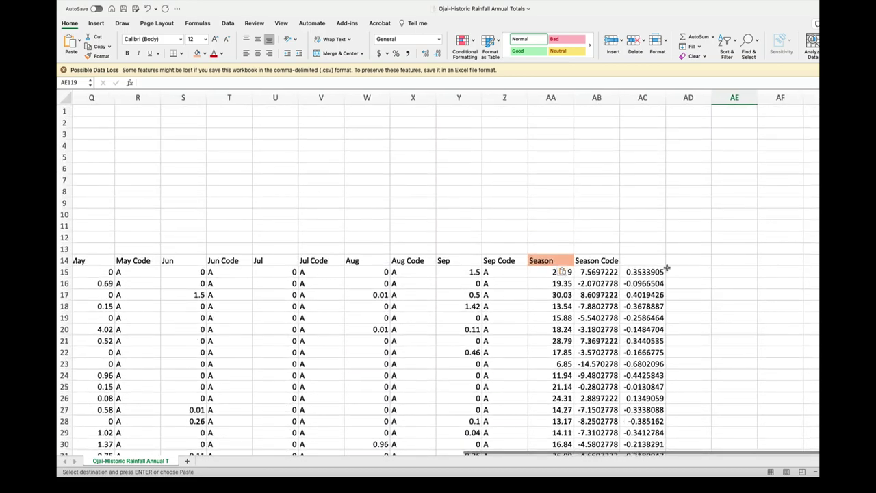
left_click(605, 273)
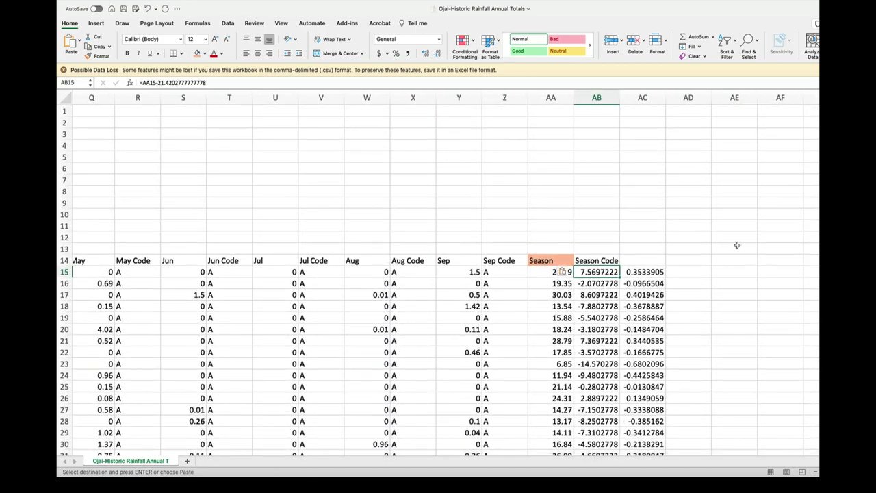
key("Right")
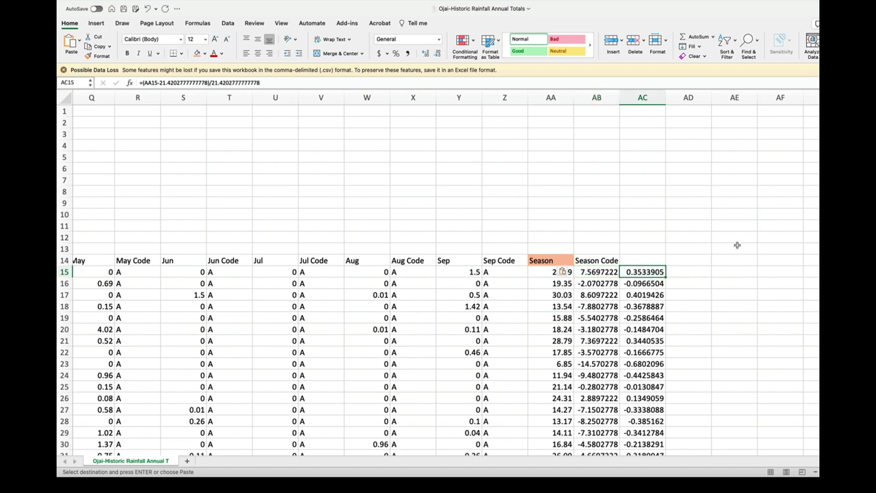
key("Down")
key("Left")
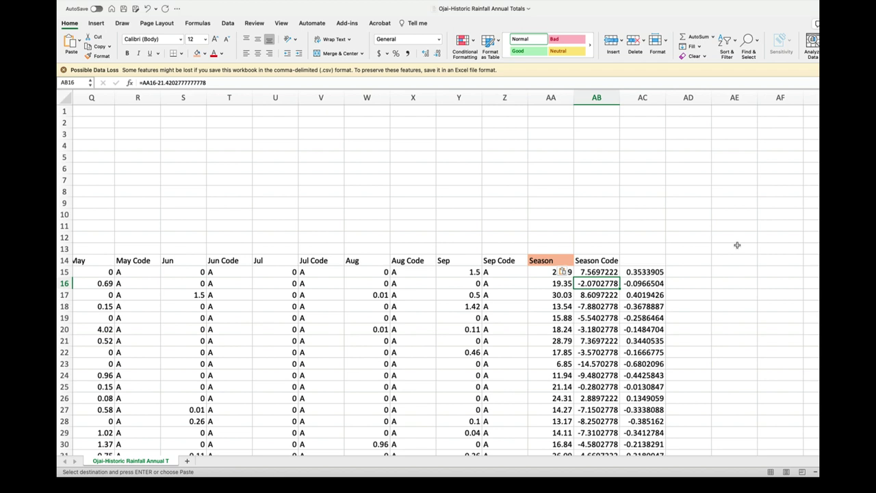
key("Right")
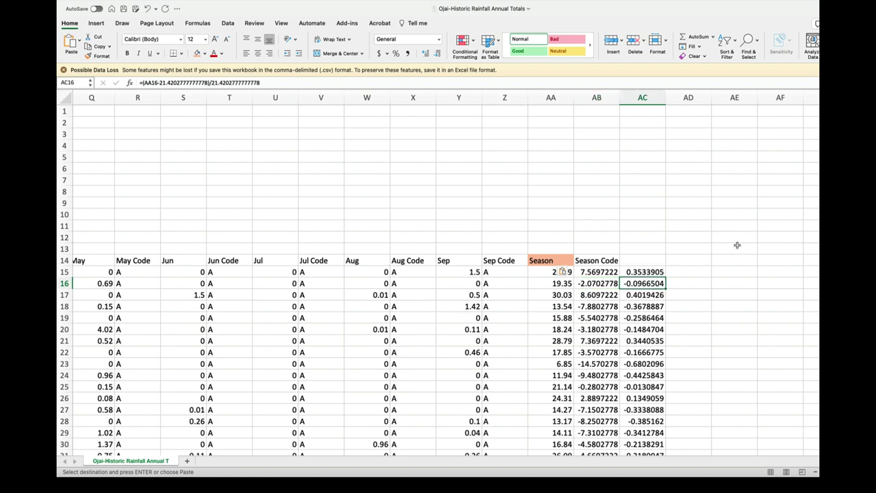
key("Down")
key("Left")
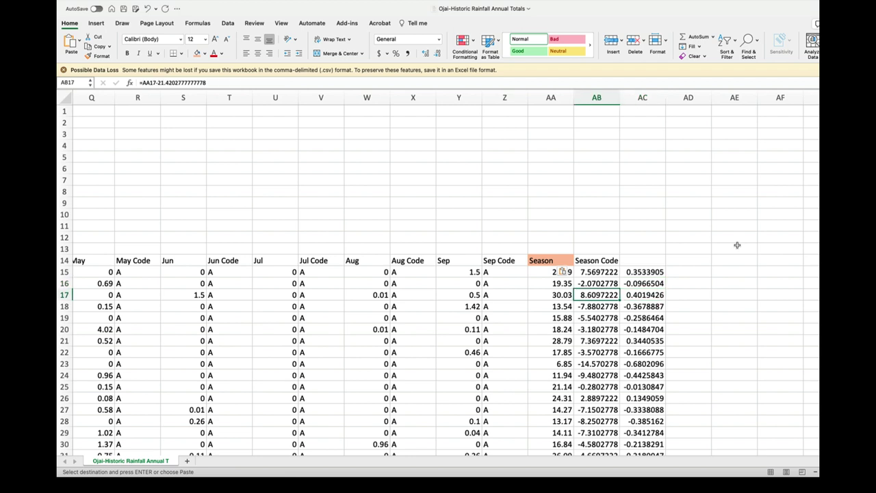
key("Right")
key("Down")
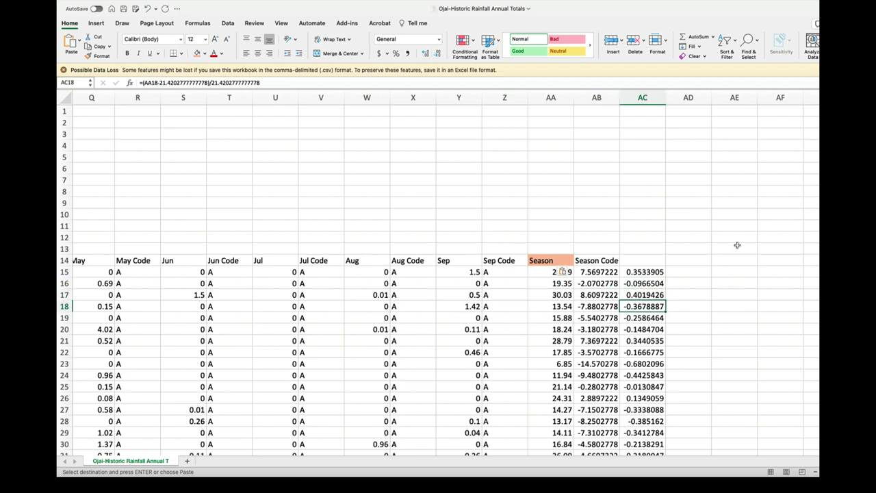
key("Up")
key("Up")
key("Up")
key("Left")
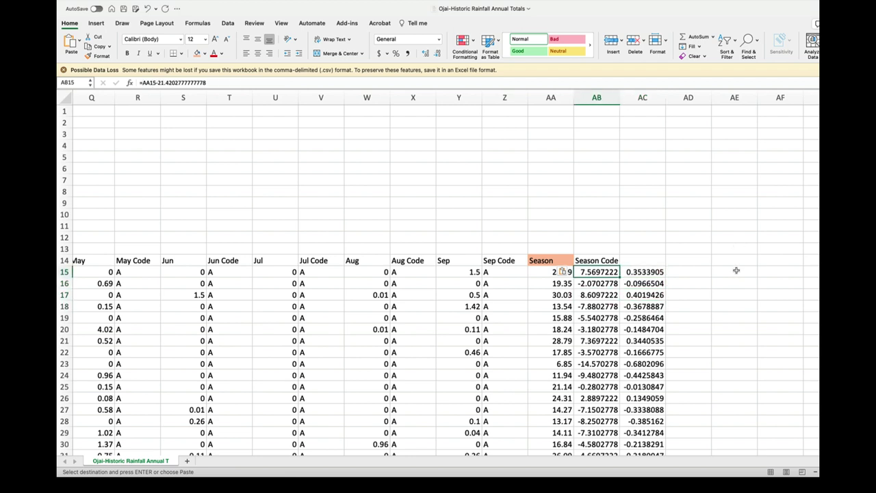
Step: Compare the Season total in AA118 with its difference formula in AB118, and review the results back up to the header row
scroll(739, 305, "down", 15)
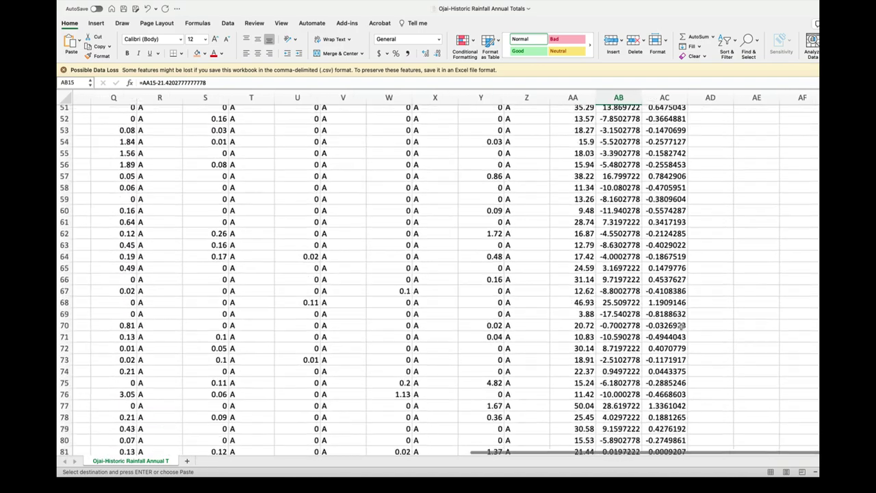
scroll(663, 367, "down", 15)
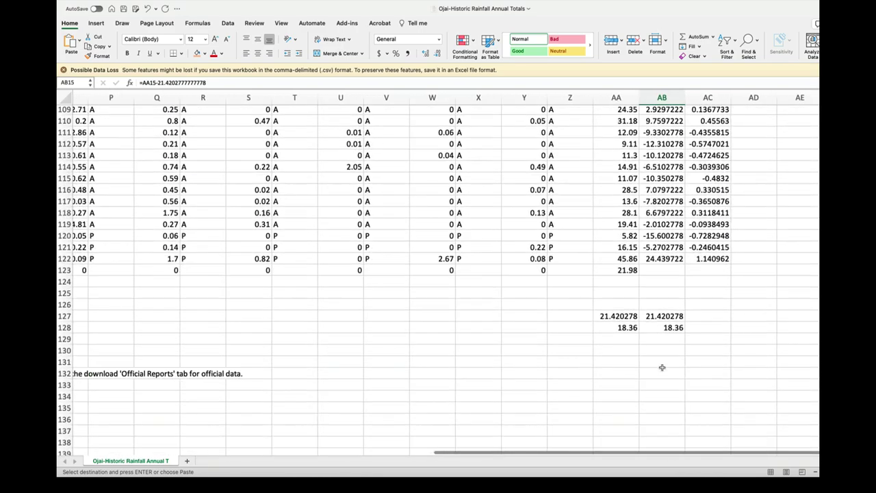
left_click(629, 214)
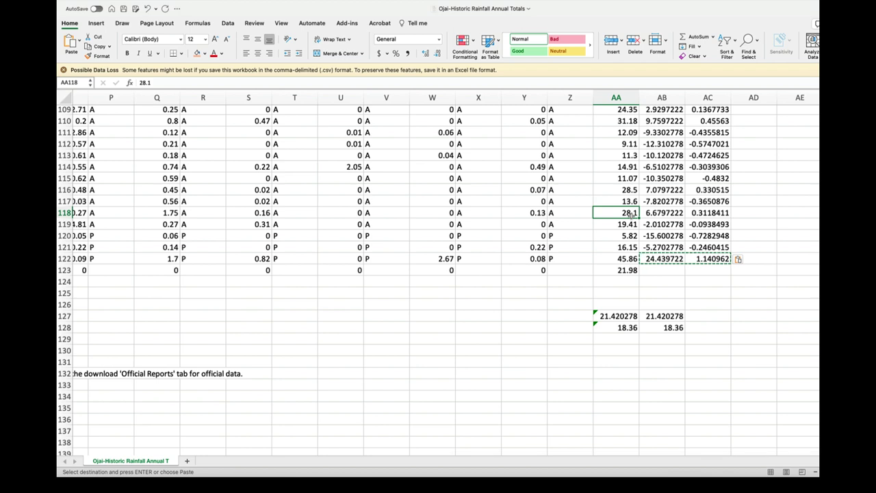
left_click(657, 214)
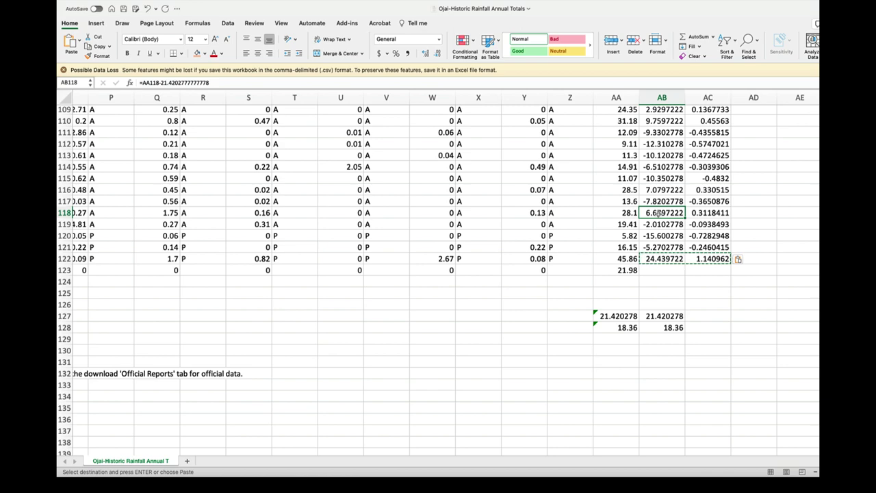
scroll(687, 211, "up", 20)
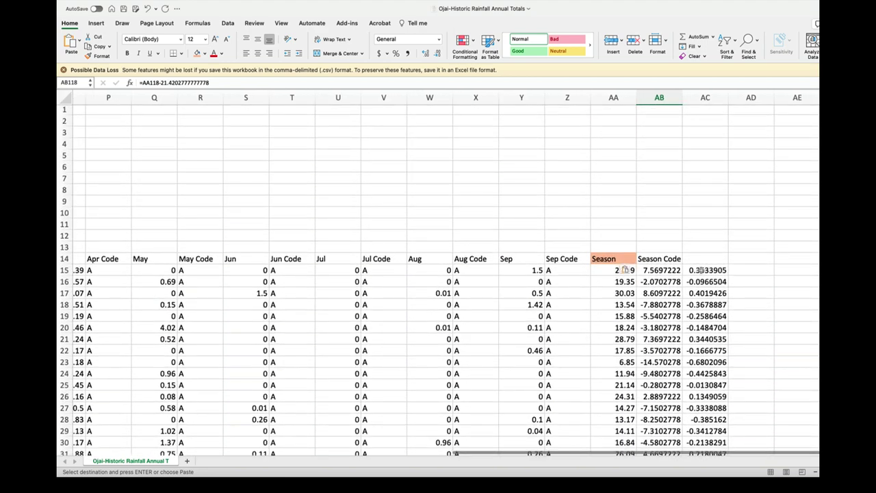
Step: Enter =SUM(AB15:AB18) in cell AB7 to total the first four differences from the average
left_click(705, 270)
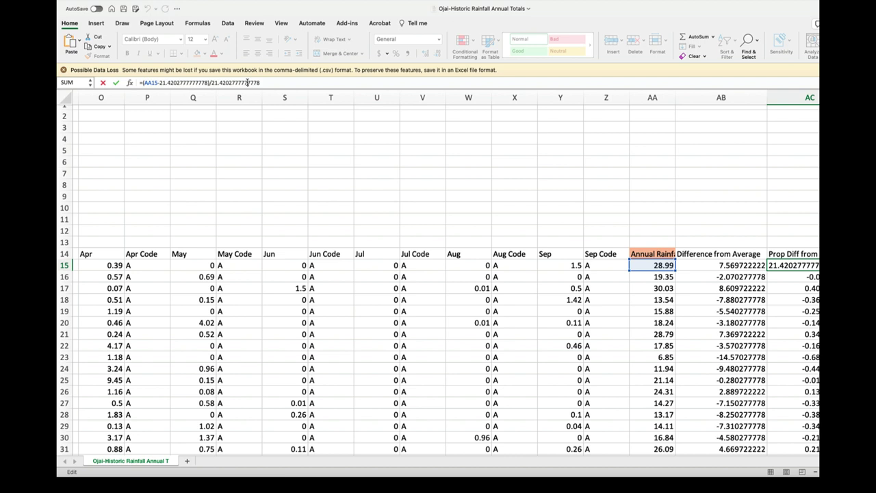
left_click(667, 195)
left_click(715, 173)
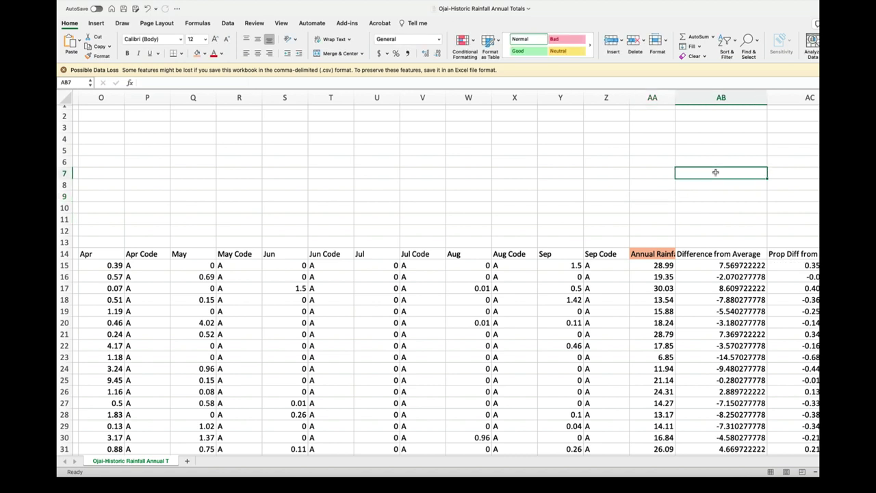
type("=")
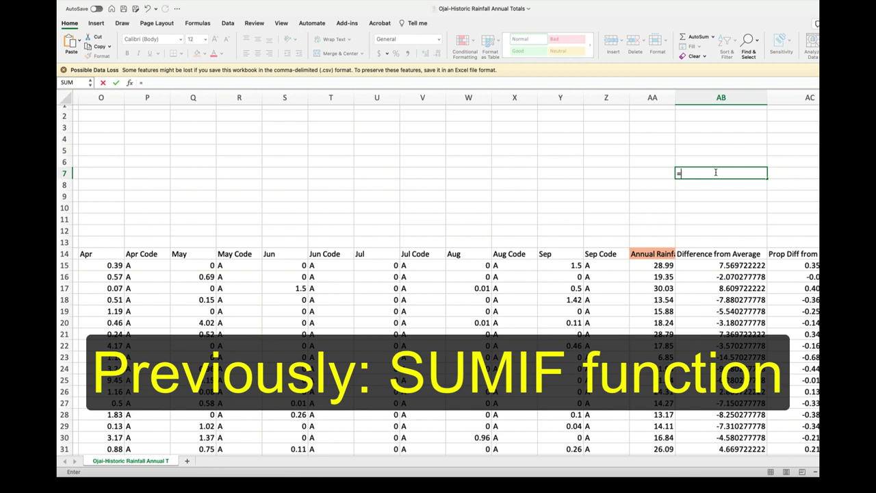
type("SUM(")
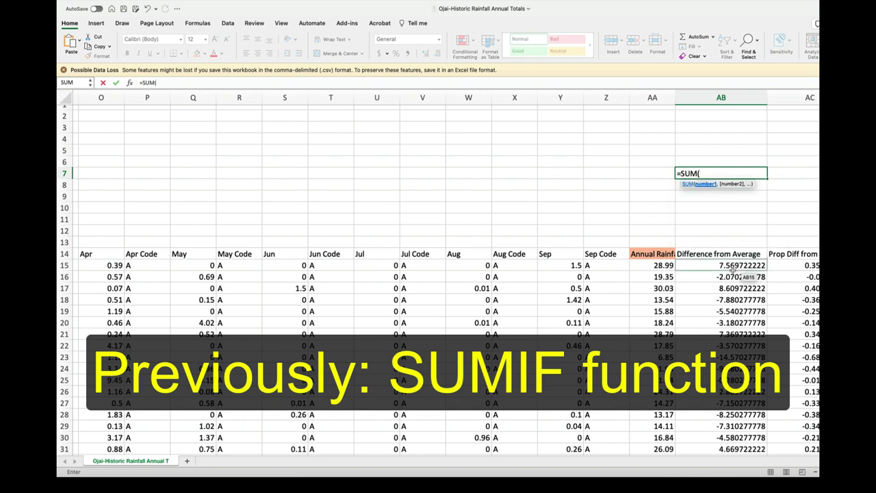
left_click_drag(731, 269, 731, 303)
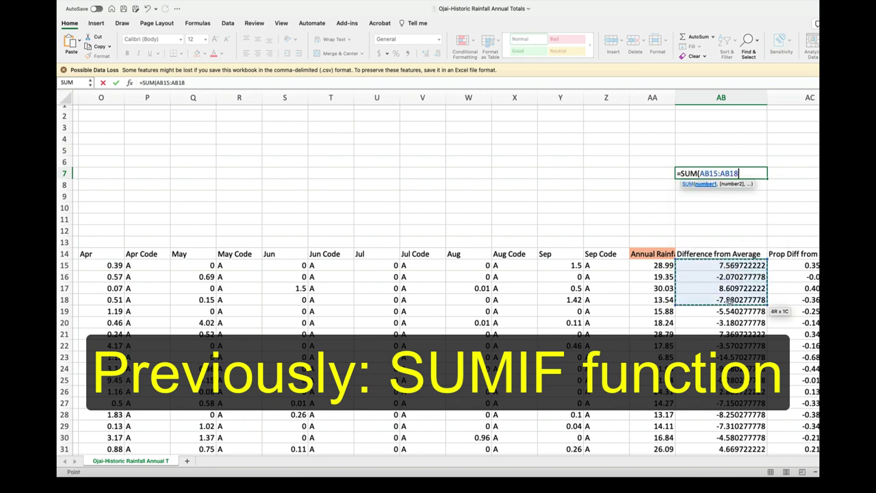
key("Return")
type("0")
key("Return")
key("Up")
key("Up")
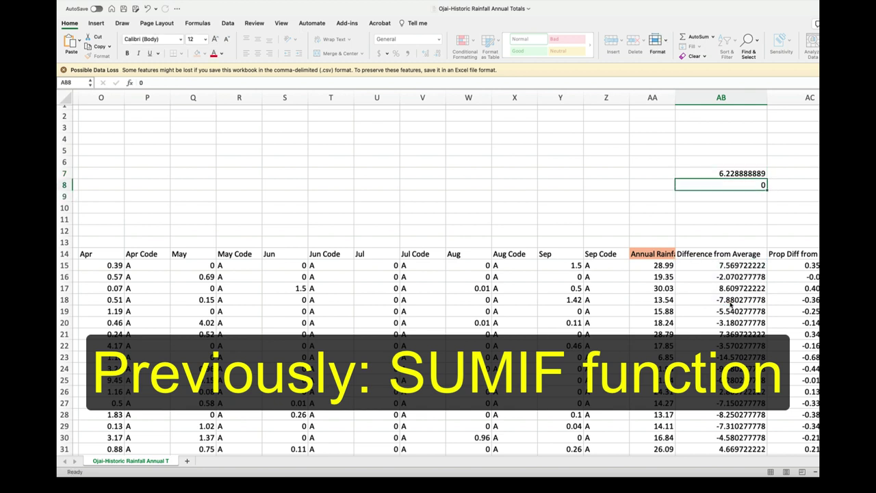
left_click(397, 81)
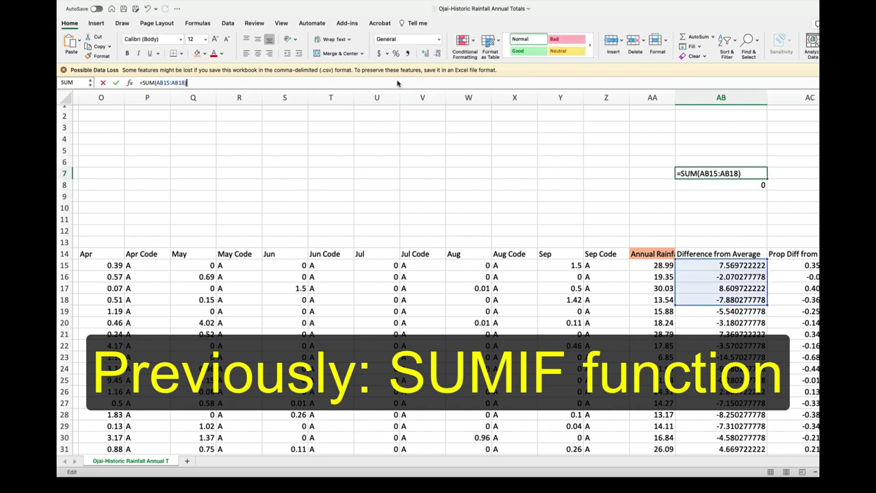
key("Return")
key("Delete")
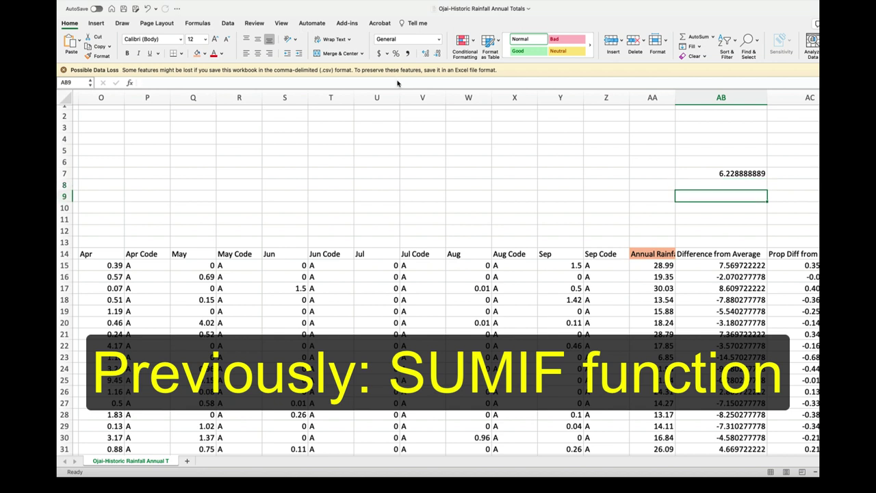
Step: Replace the SUM function in AB7 with COUNT so the formula reads =COUNT(AB15:AB18)
key("Up")
left_click(166, 82)
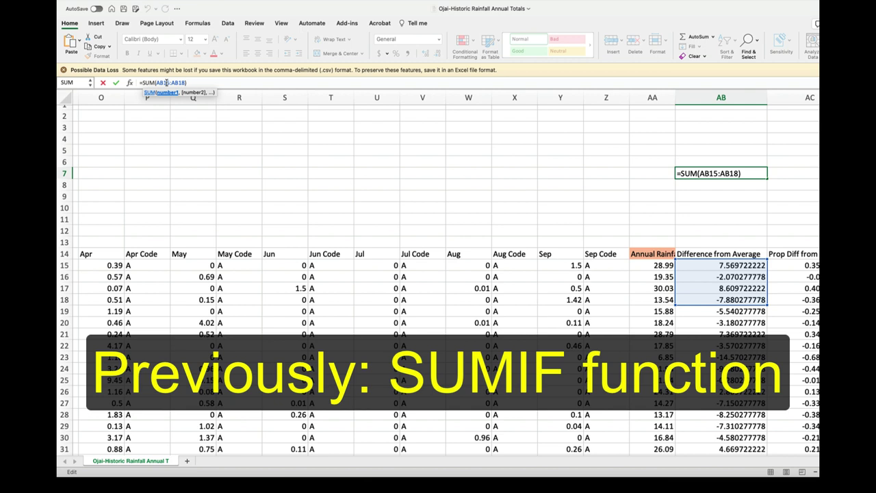
left_click(152, 82)
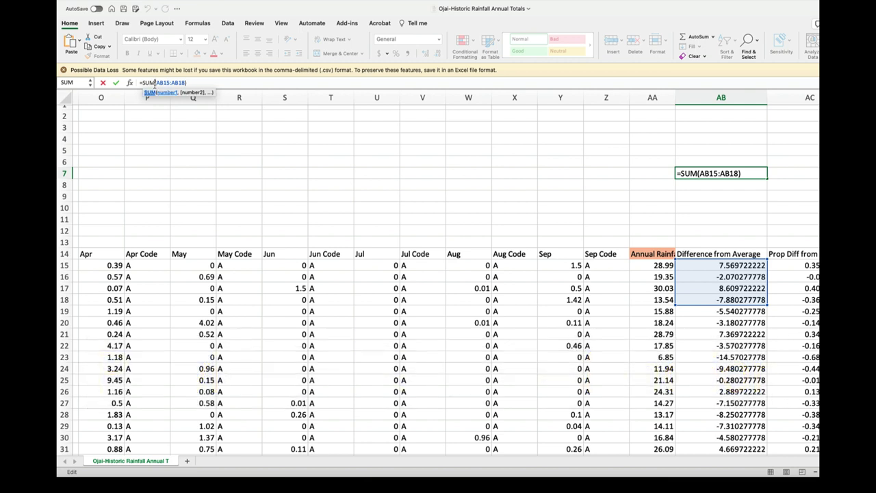
key("BackSpace")
key("BackSpace")
key("BackSpace")
type("COUNT")
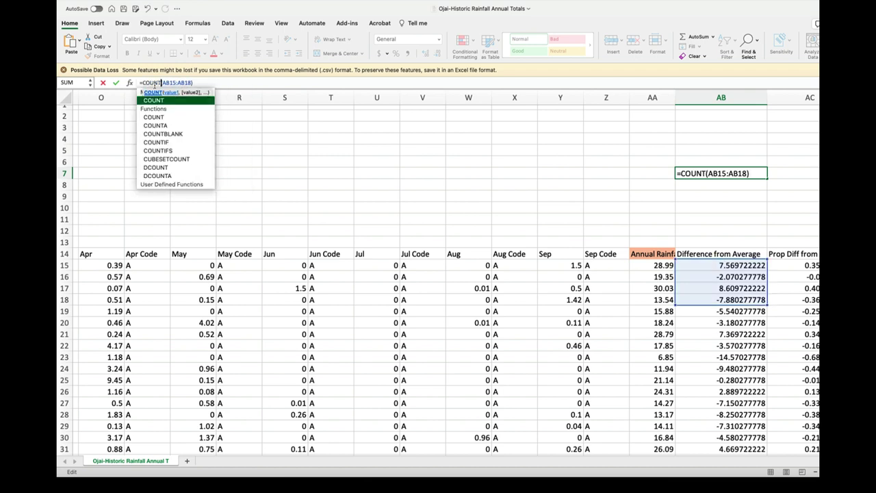
key("Return")
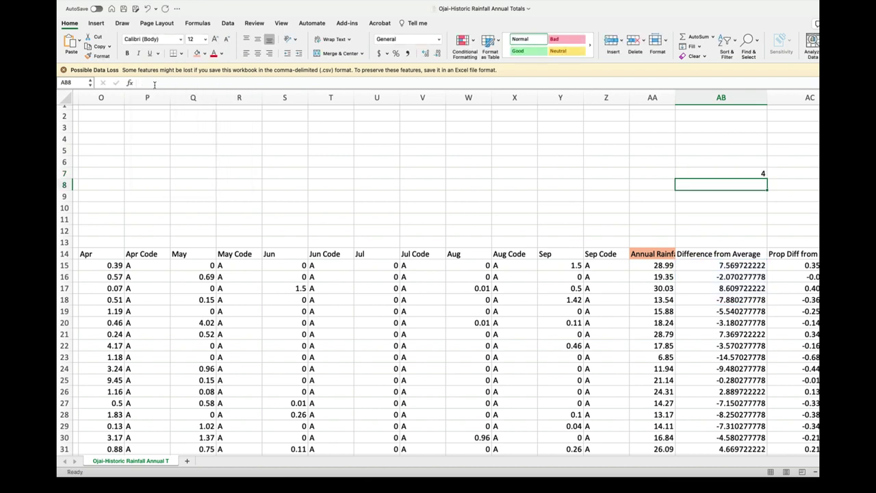
Step: Turn the AB7 formula into =COUNTIF(AB15:AB18,4) by extending the function name and adding 4 as the criterion
key("Up")
left_click(185, 82)
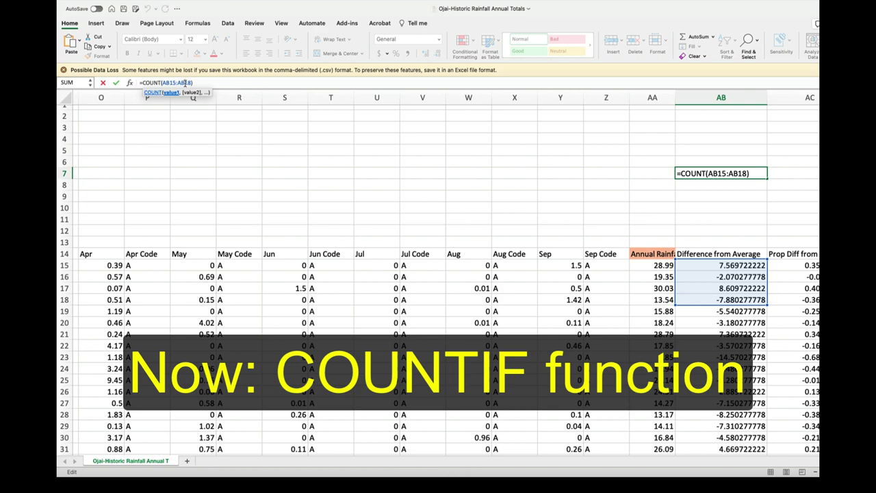
key("Return")
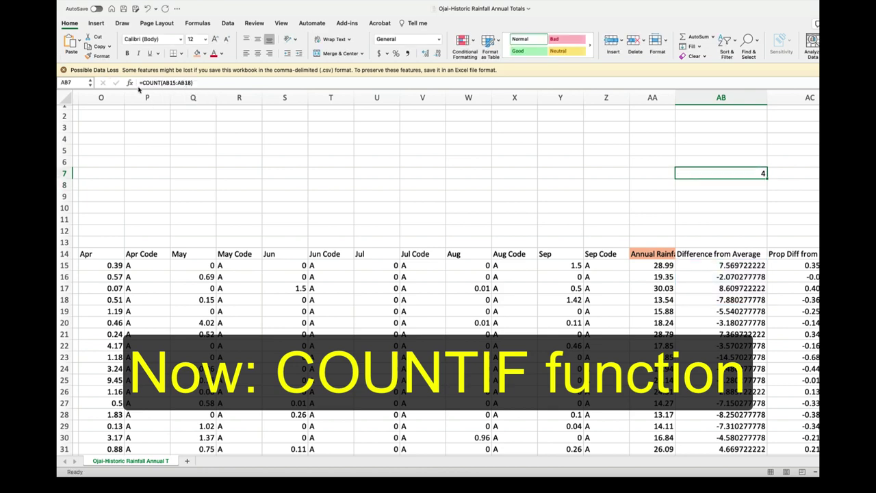
left_click(143, 83)
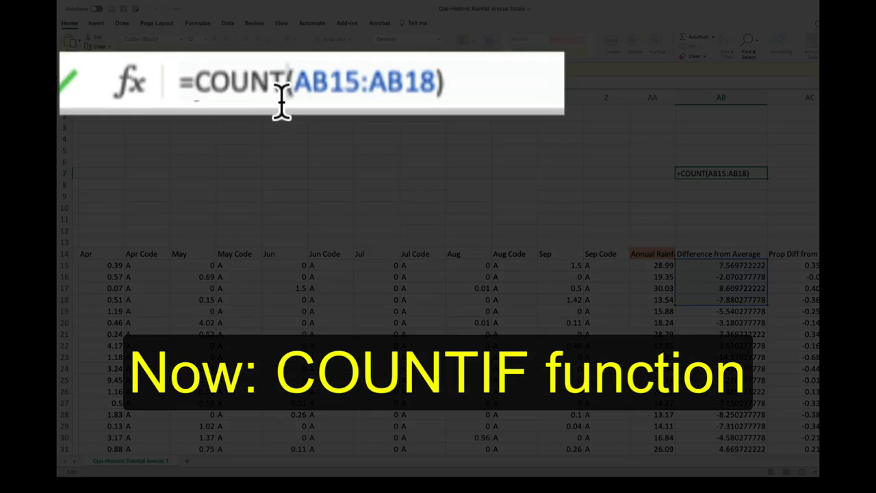
left_click(281, 103)
type("IF")
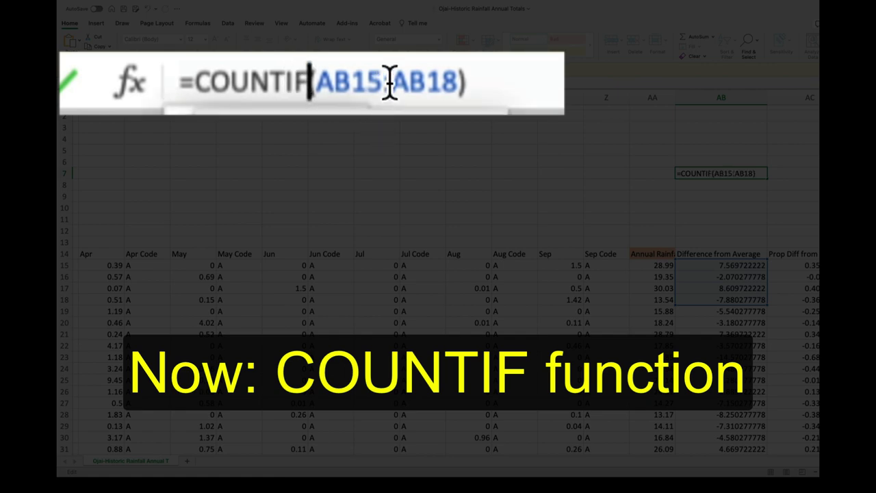
left_click(457, 81)
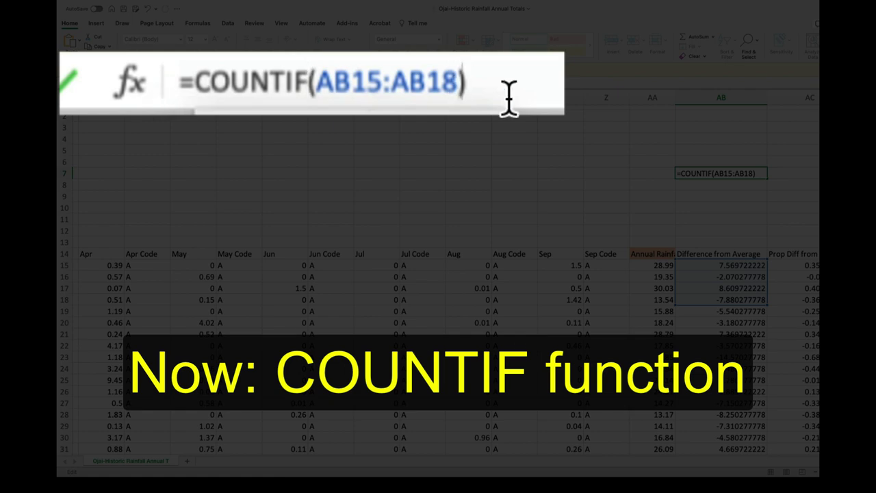
type(",")
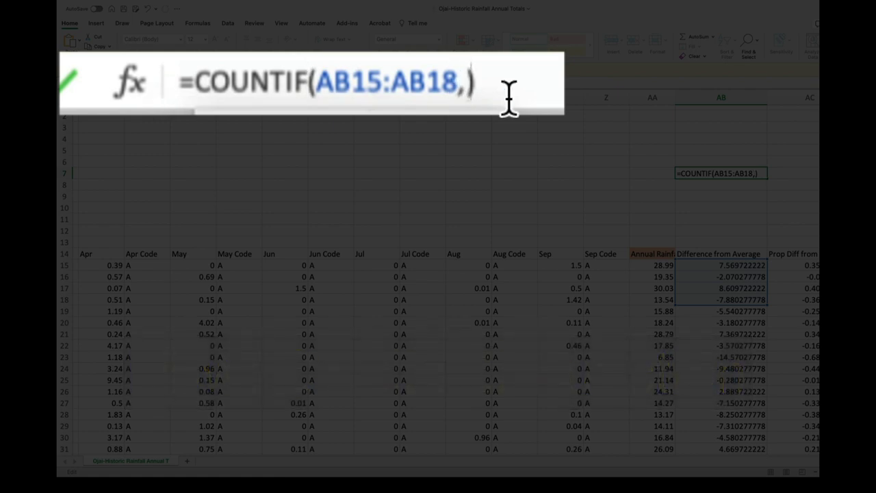
type("4)")
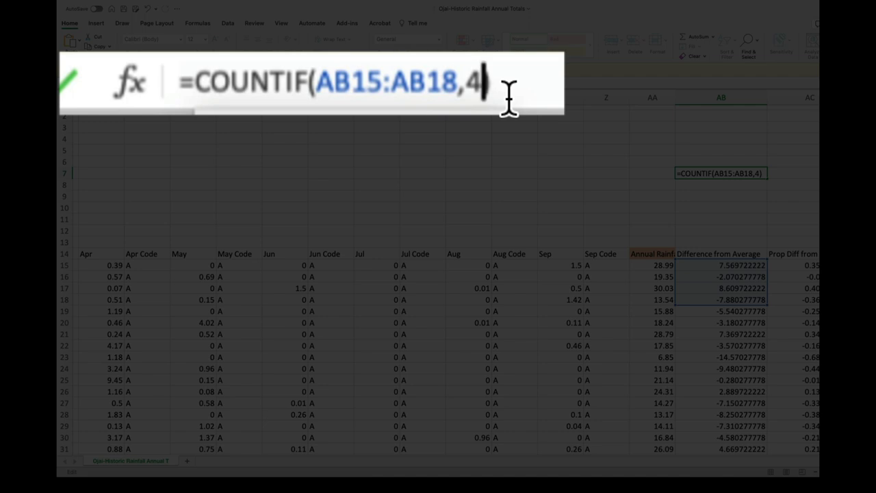
key("Return")
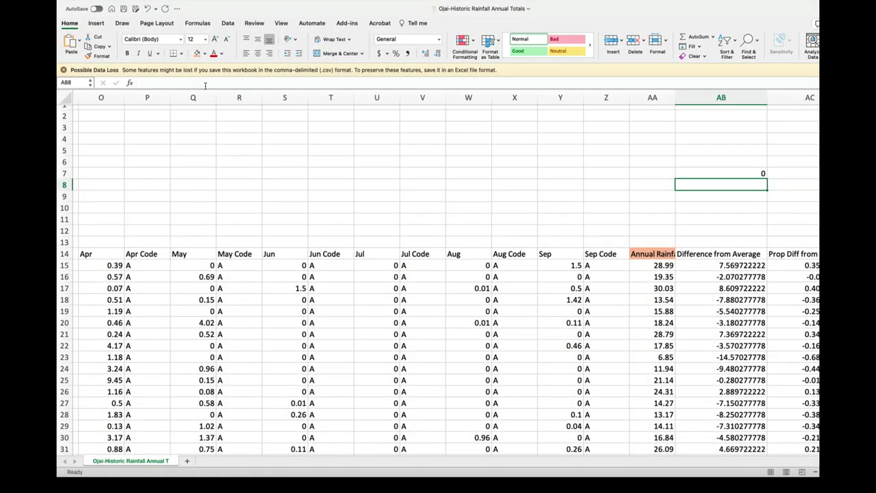
Step: Change the COUNTIF criterion in AB7 to the quoted condition ">0" to count the positive differences in AB15:AB18
key("Up")
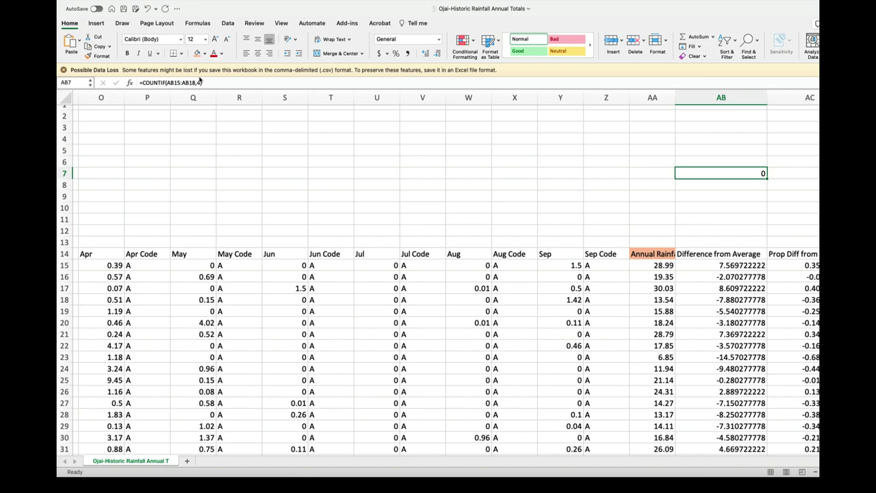
left_click(199, 82)
key("BackSpace")
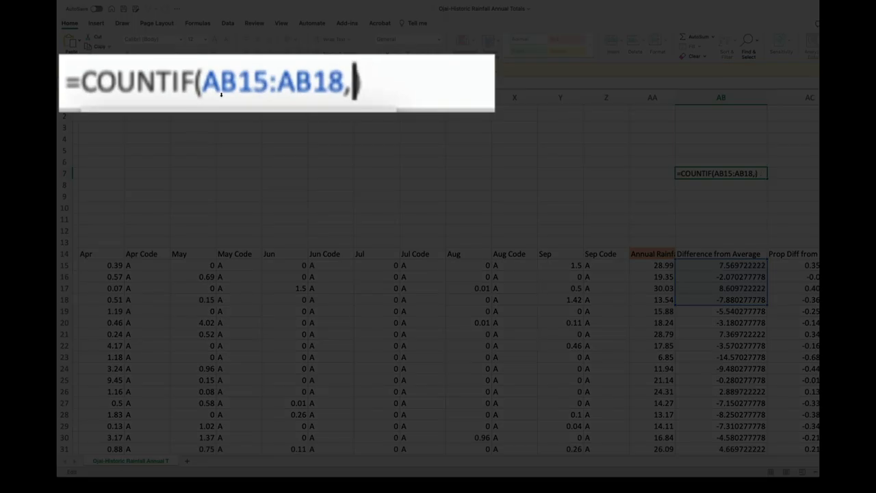
type(">0")
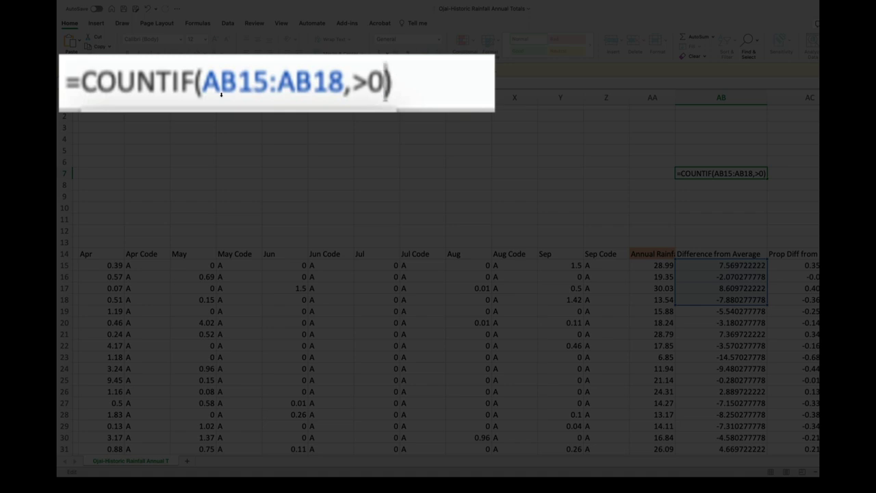
key("Return")
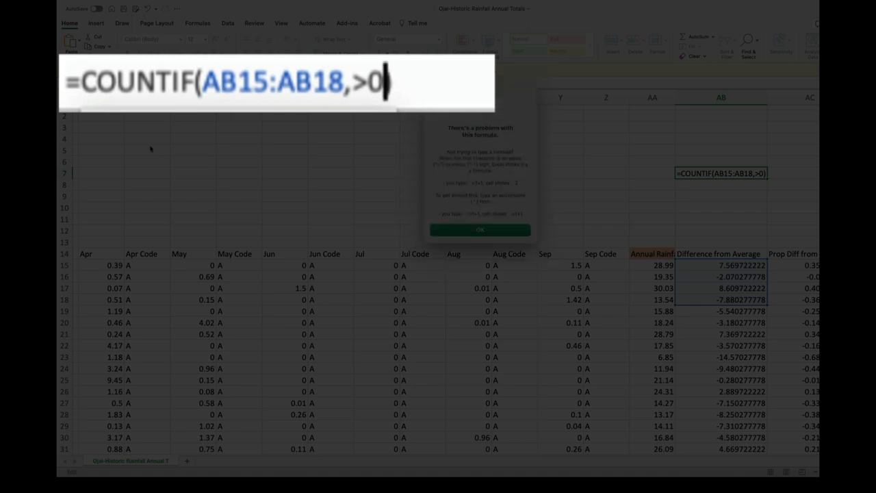
left_click(508, 236)
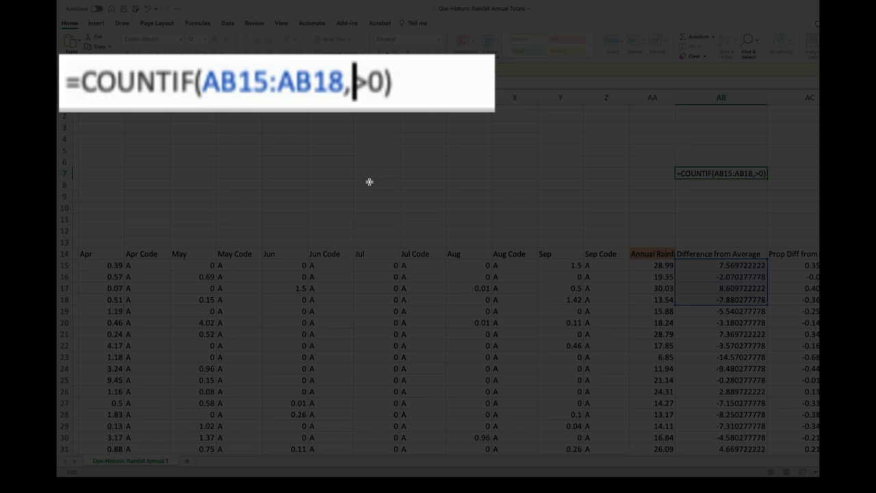
type("\"")
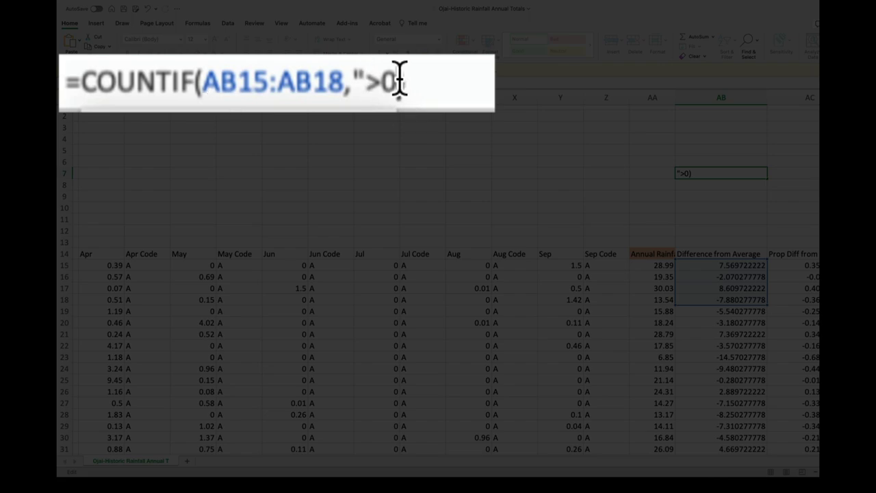
type("\")")
key("Return")
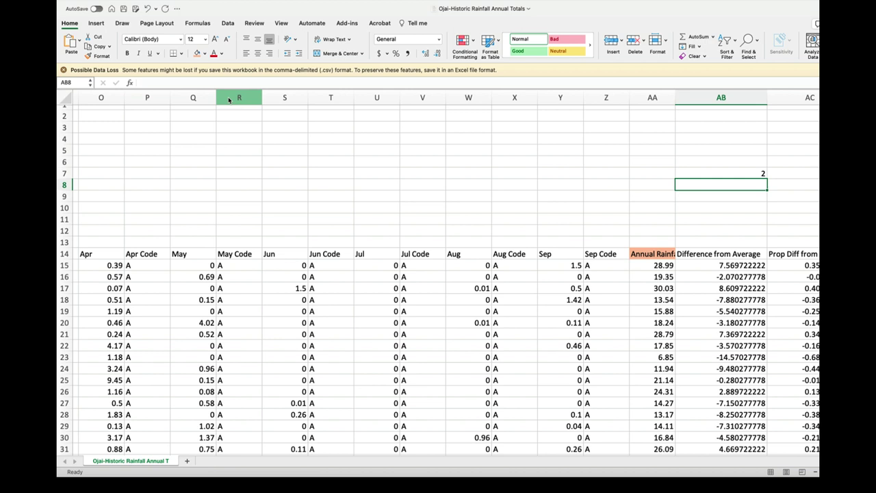
Step: Copy the formula text =COUNTIF(AB15:AB18,">0") from AB7 into AB8 with its range unchanged
key("Up")
left_click_drag(211, 83, 139, 82)
key("ctrl+c")
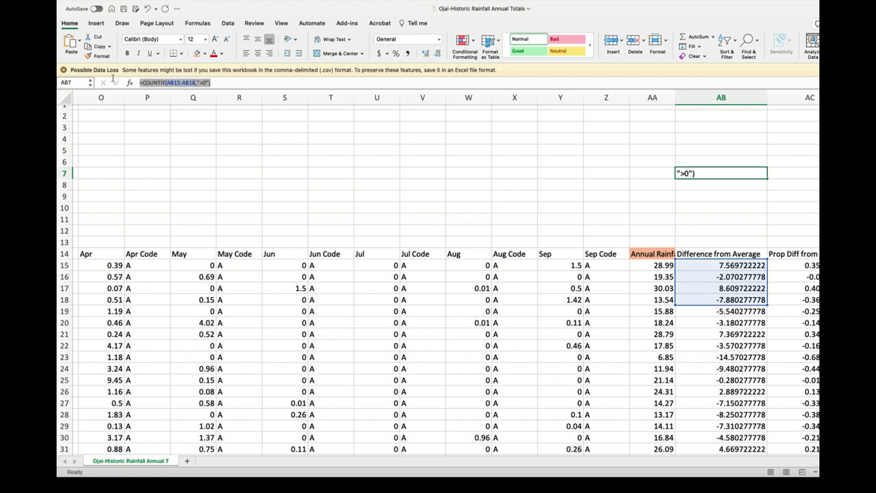
key("Return")
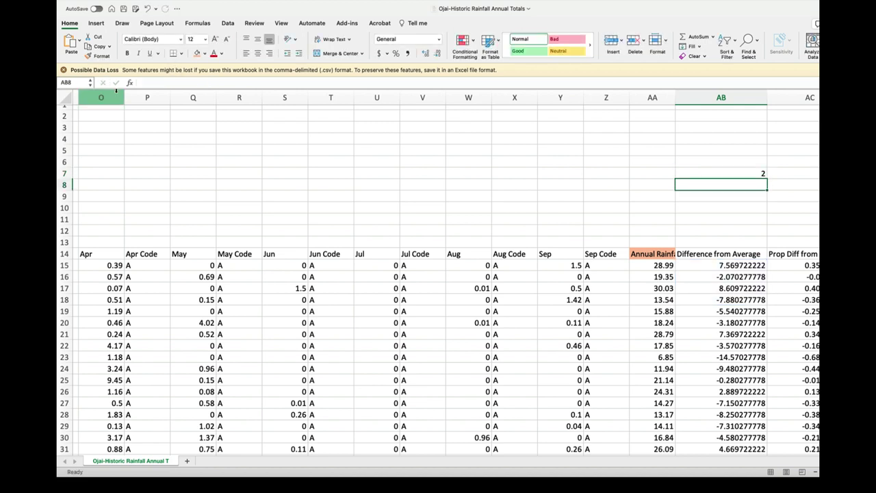
left_click(154, 79)
key("ctrl+v")
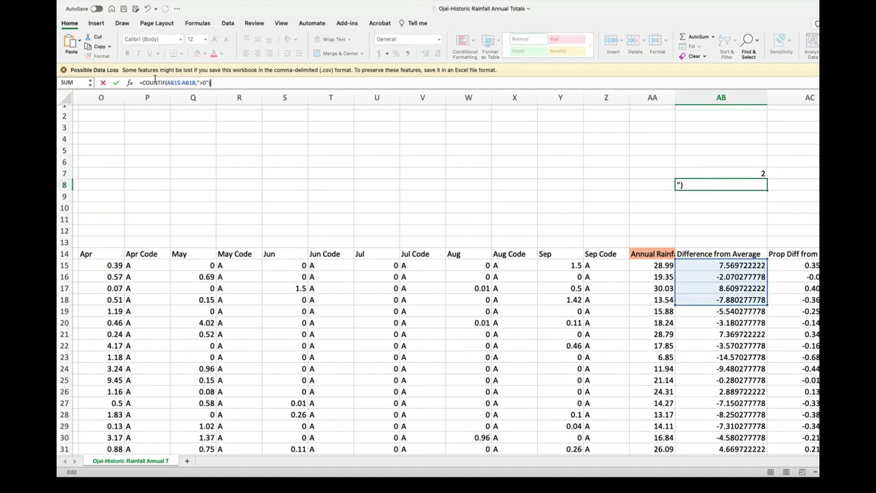
key("Return")
key("Up")
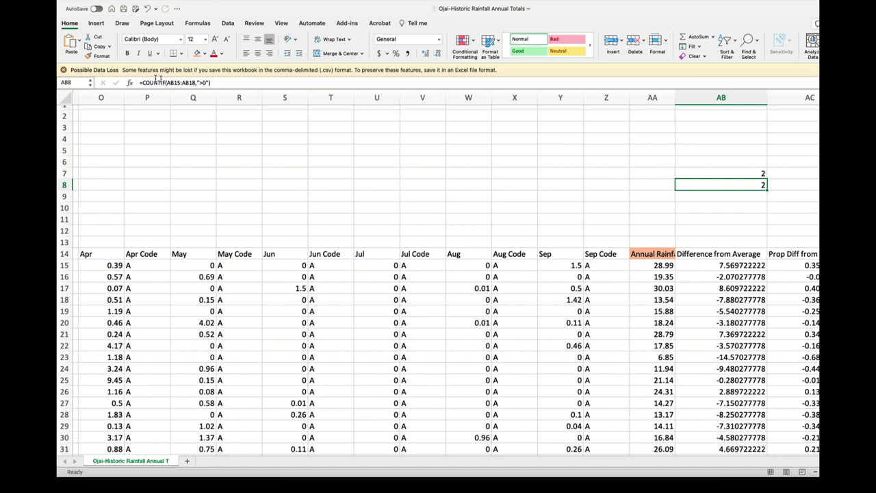
Step: Change the criterion of the COUNTIF formula in AB8 to "<0" to count the negative differences
left_click(203, 82)
key("BackSpace")
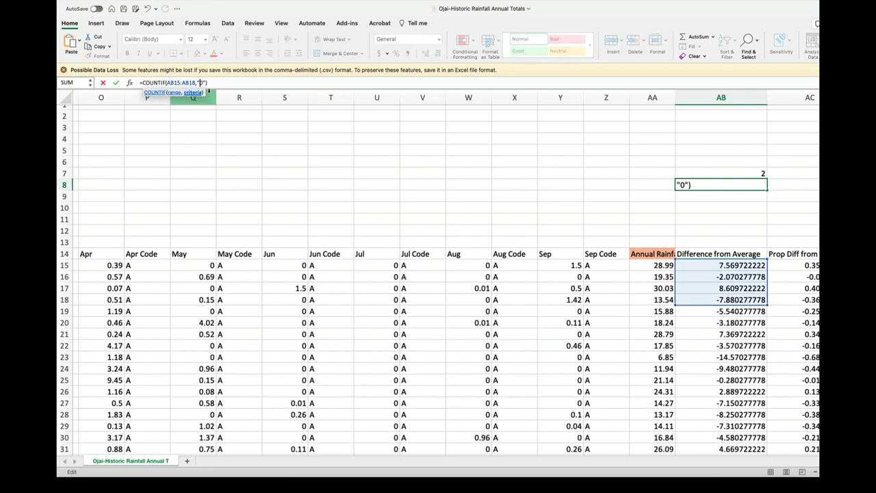
type("<")
key("Return")
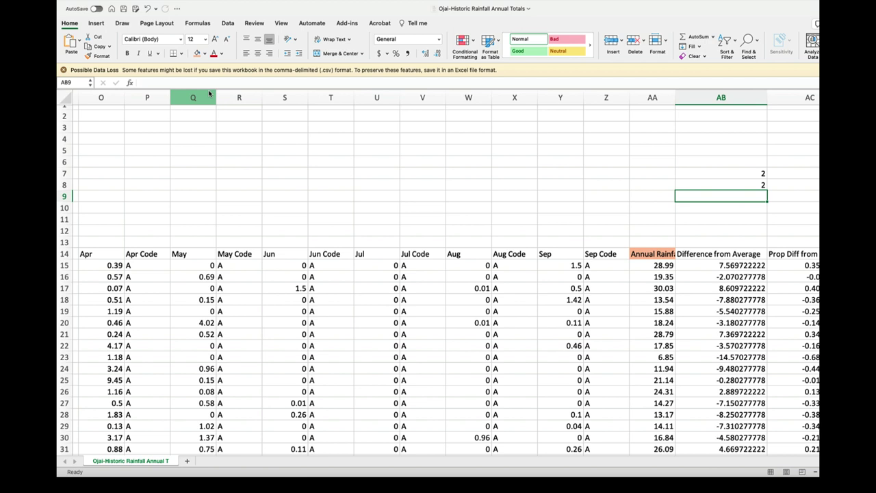
Step: Inspect the COUNTIF formula behind the Positive count in AB131
key("super+c")
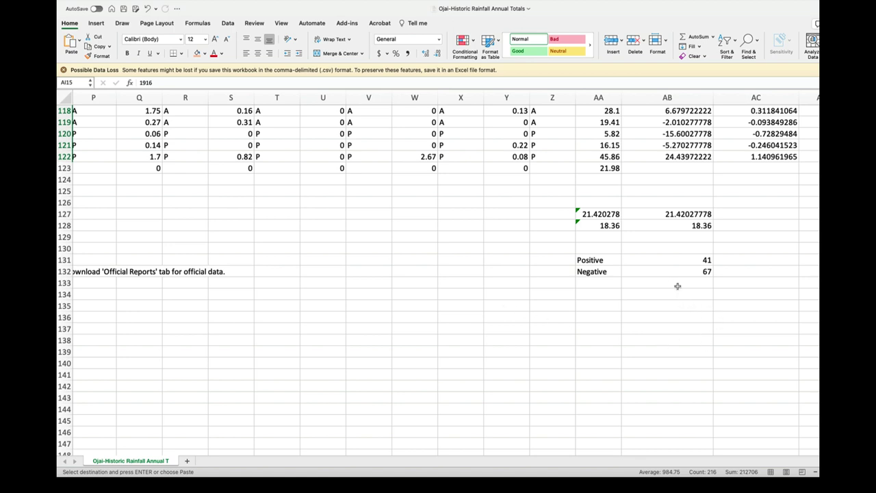
left_click(664, 261)
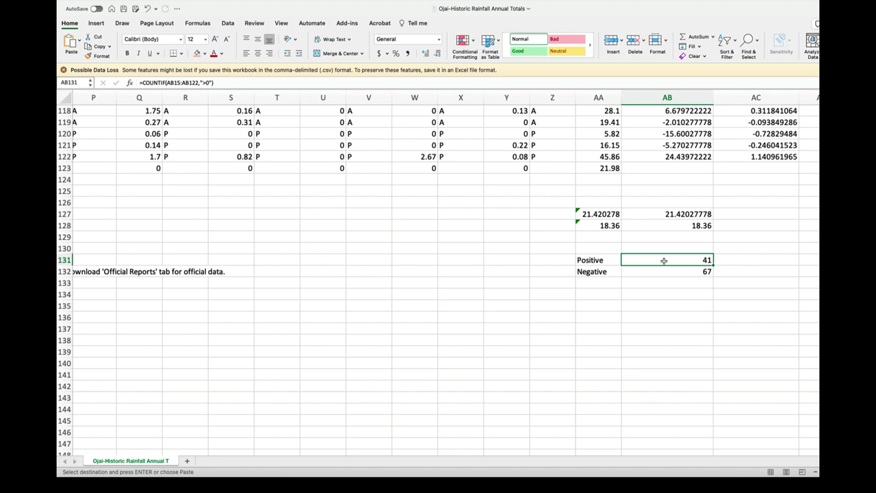
Step: Inspect the COUNTIF formula for the Negative count in AB132 and the Prop Diff from Average formula in AC15
key("Right")
key("Down")
key("Left")
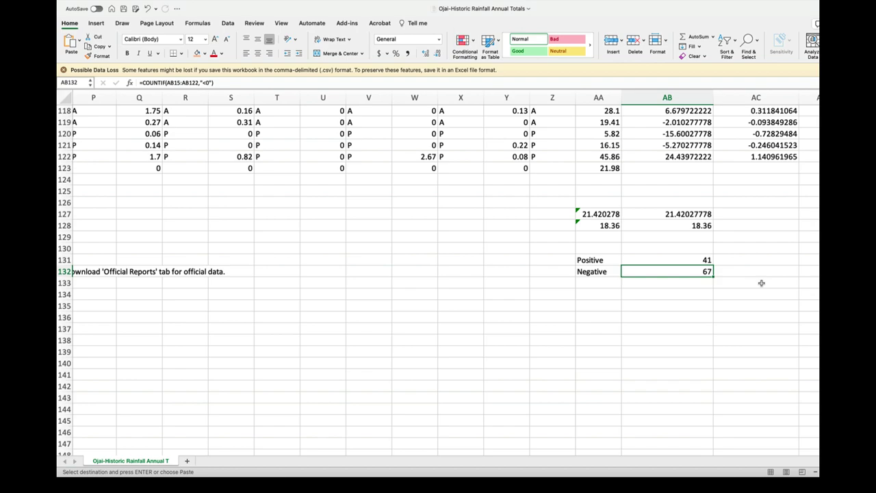
scroll(761, 283, "up", 20)
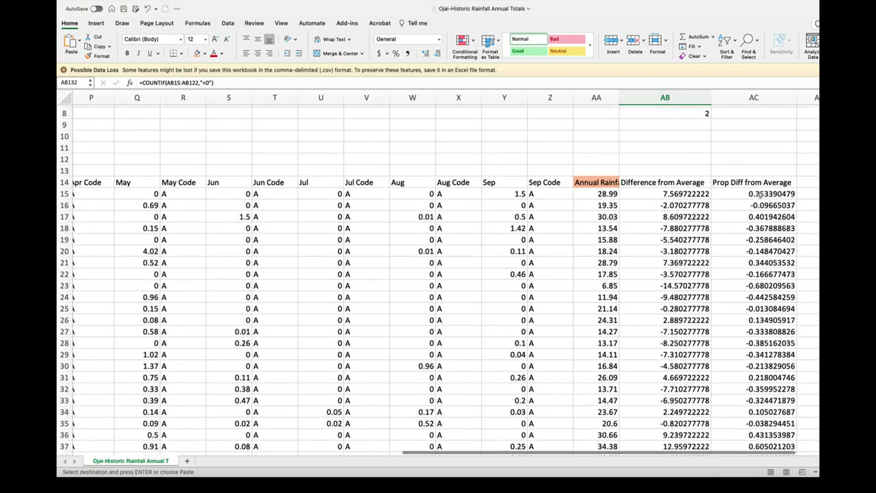
left_click(768, 193)
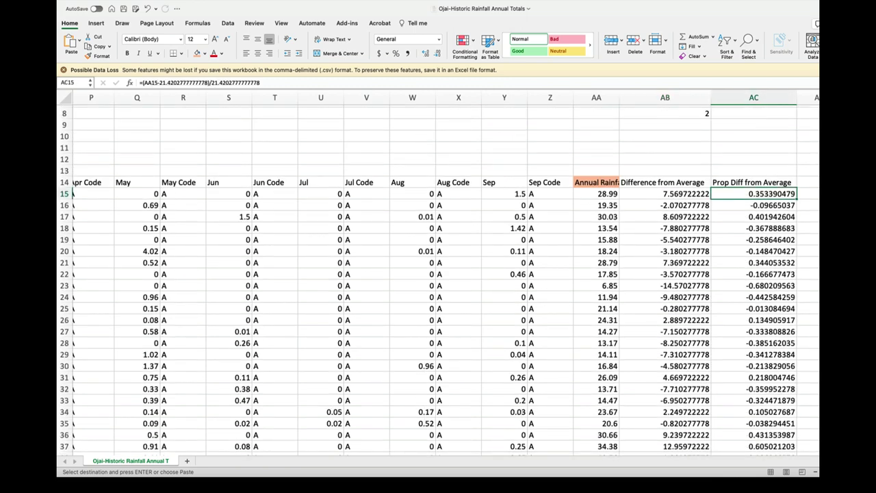
Step: Switch to GraphSketcher, shift the Untitled 12 graph window slightly and deselect all points to view the rainfall difference scatter plot
key("super+Tab")
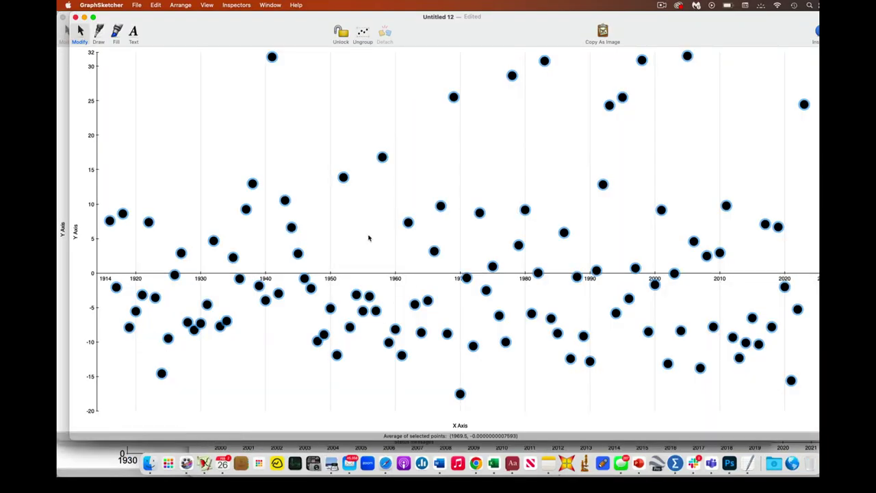
left_click_drag(499, 48, 517, 40)
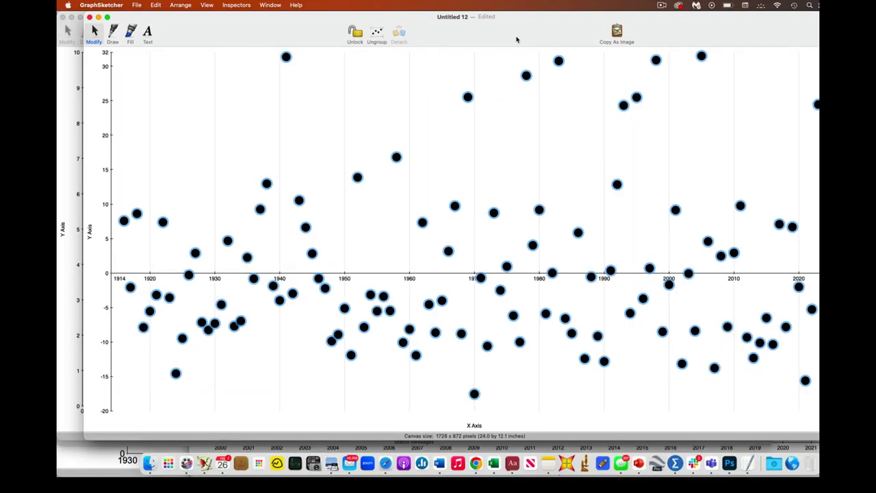
left_click(441, 94)
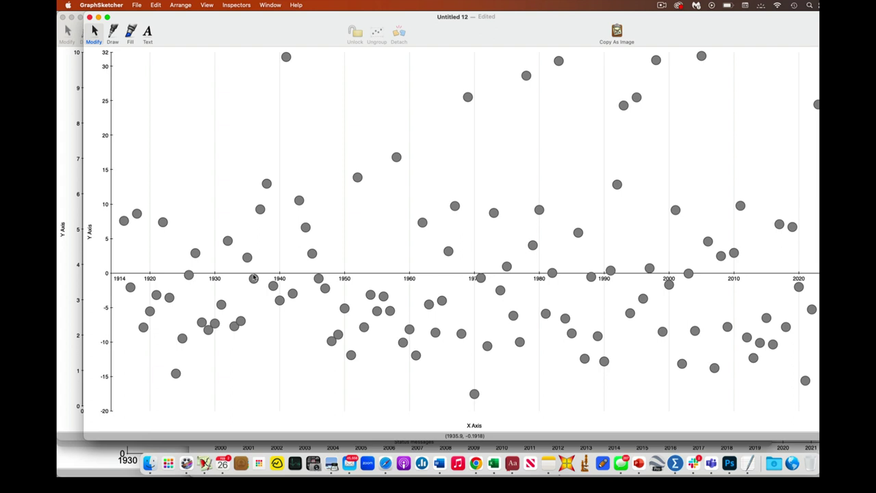
left_click(216, 348)
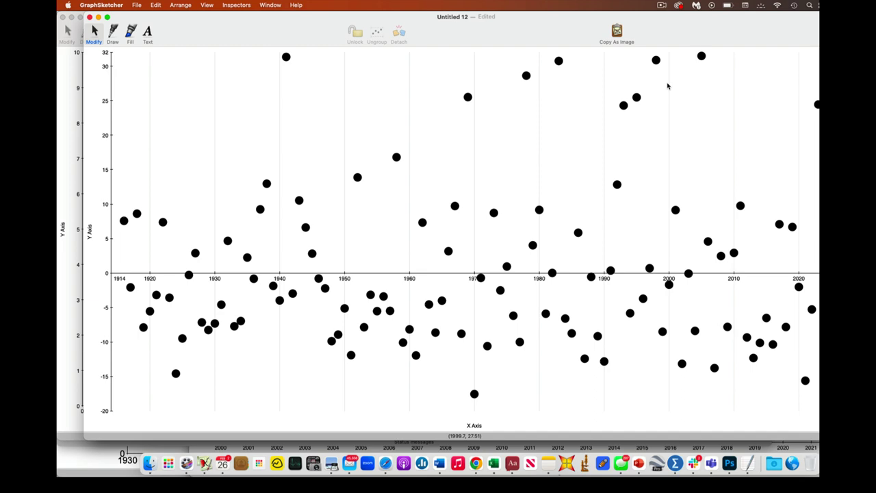
Step: Switch to Safari, view the Ojai-Thacher School station datasets page and go back to the top of the List of Available Stations
key("super+Tab")
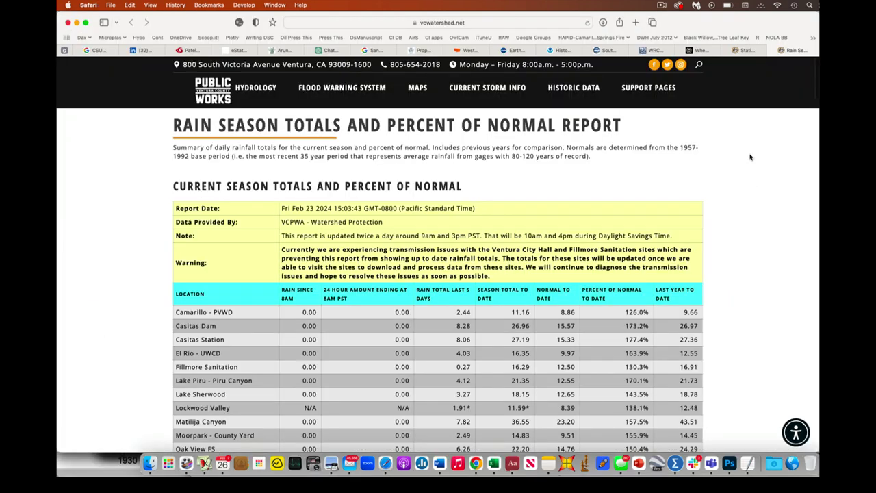
left_click(749, 50)
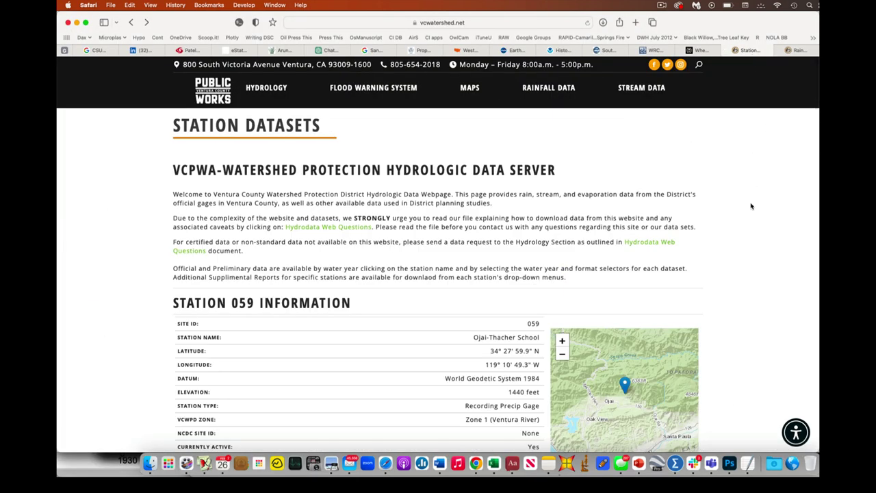
scroll(751, 206, "down", 5)
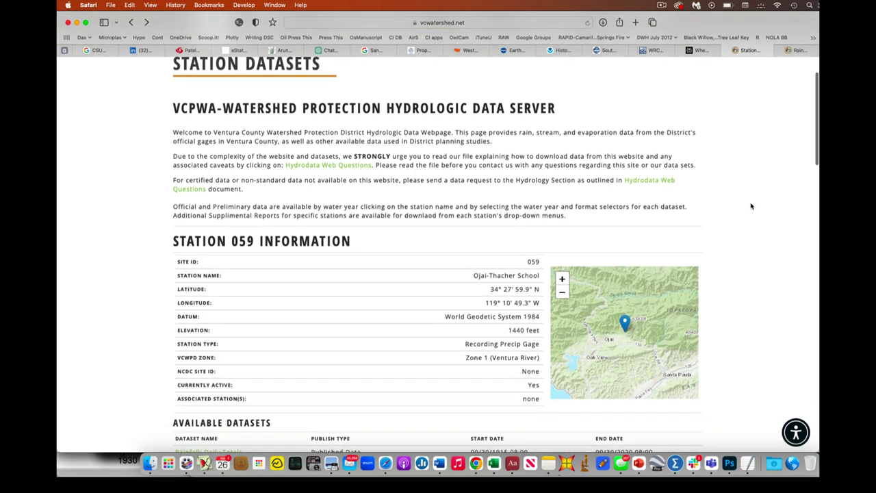
scroll(750, 206, "up", 5)
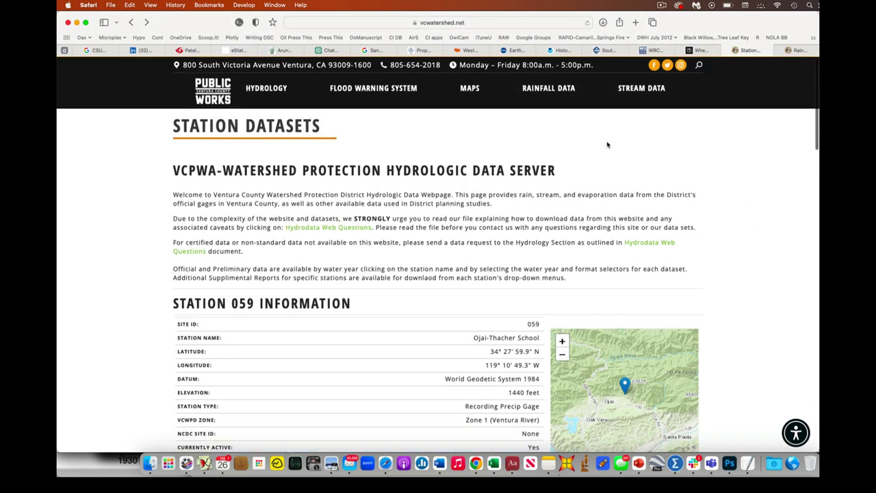
left_click(134, 22)
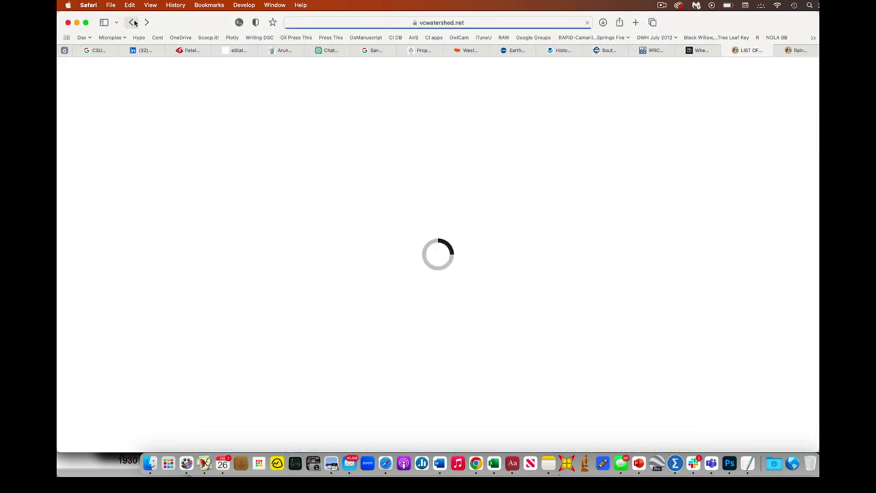
scroll(311, 195, "up", 5)
scroll(310, 195, "up", 3)
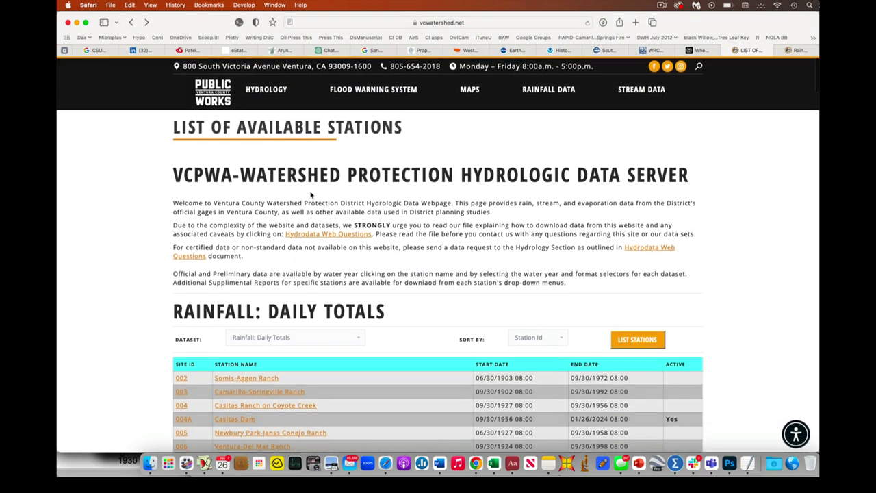